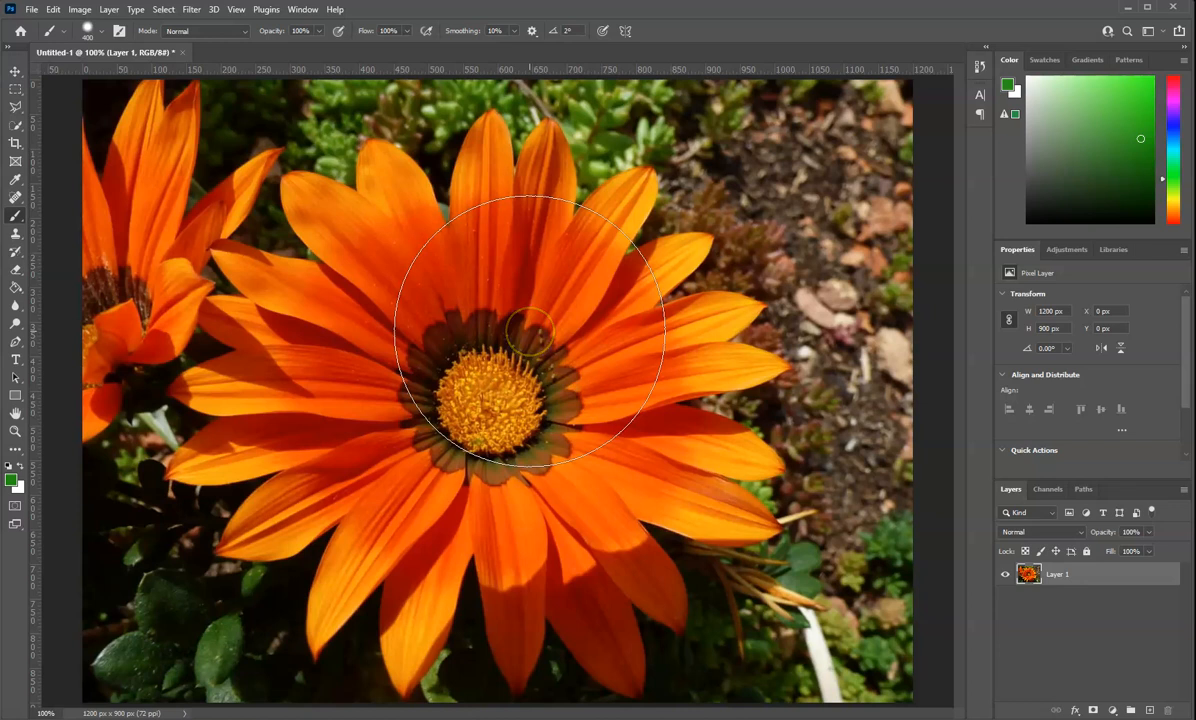
# Add a new empty layer above the flower photo and lock all properties of Layer 1
pyautogui.click(548, 339)
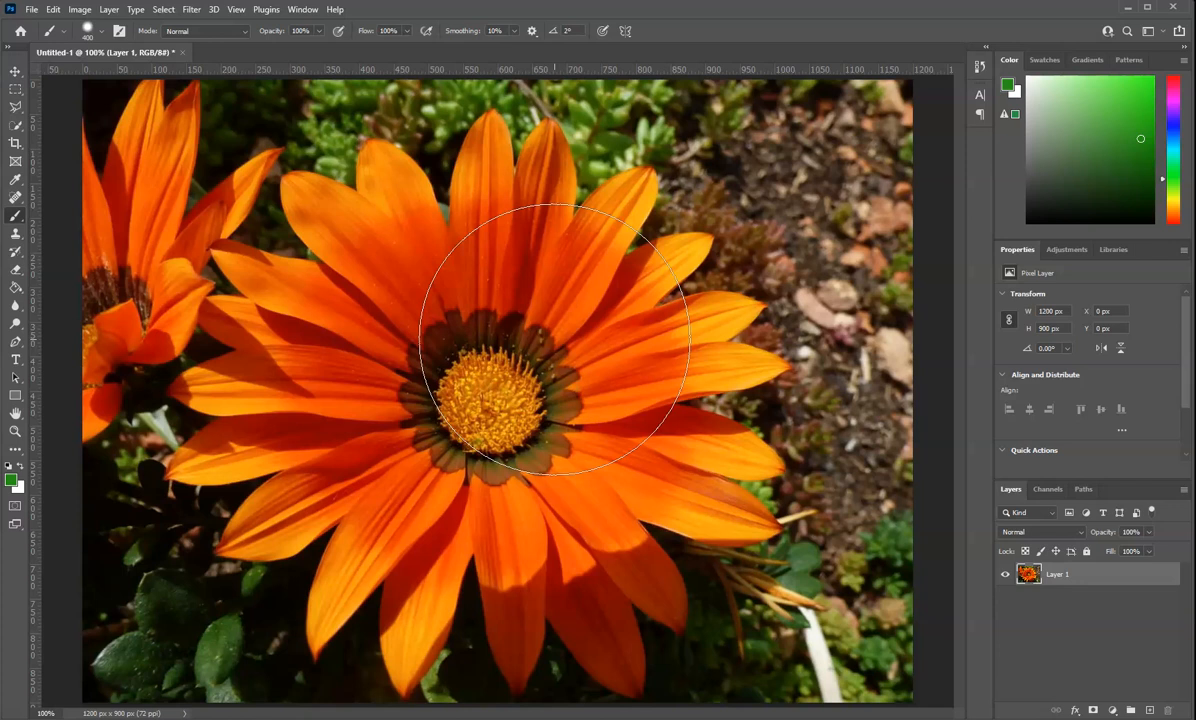
pyautogui.click(1149, 707)
pyautogui.click(1111, 597)
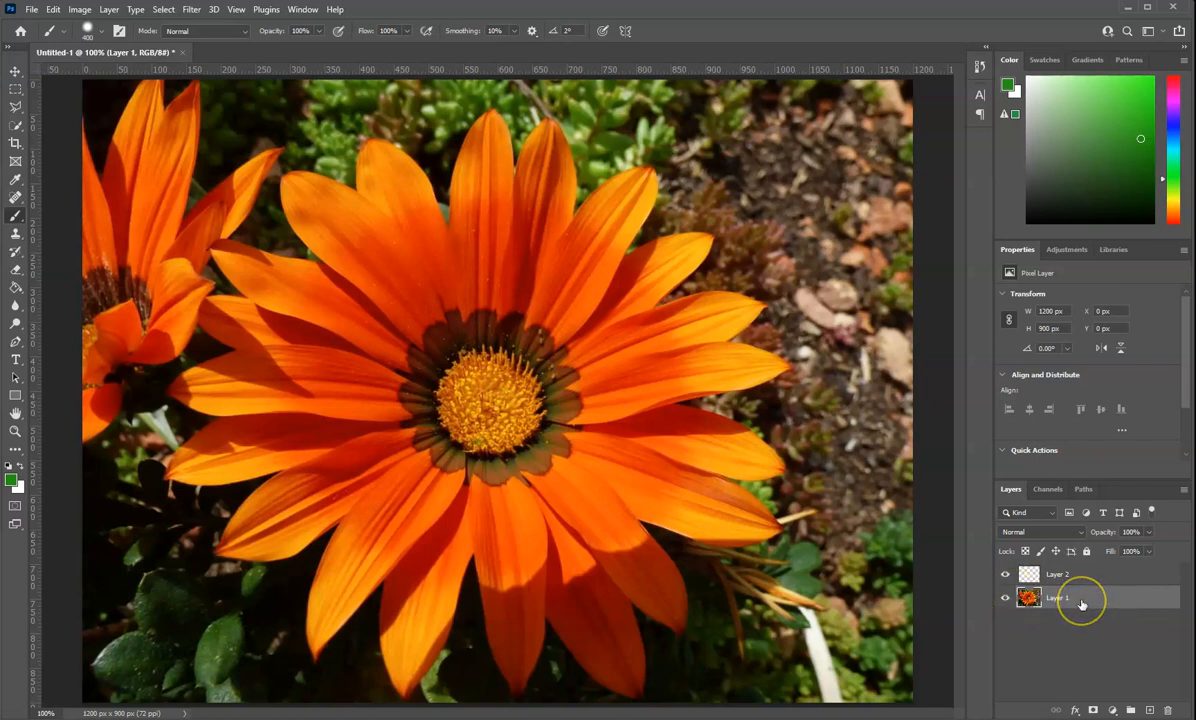
pyautogui.click(1086, 551)
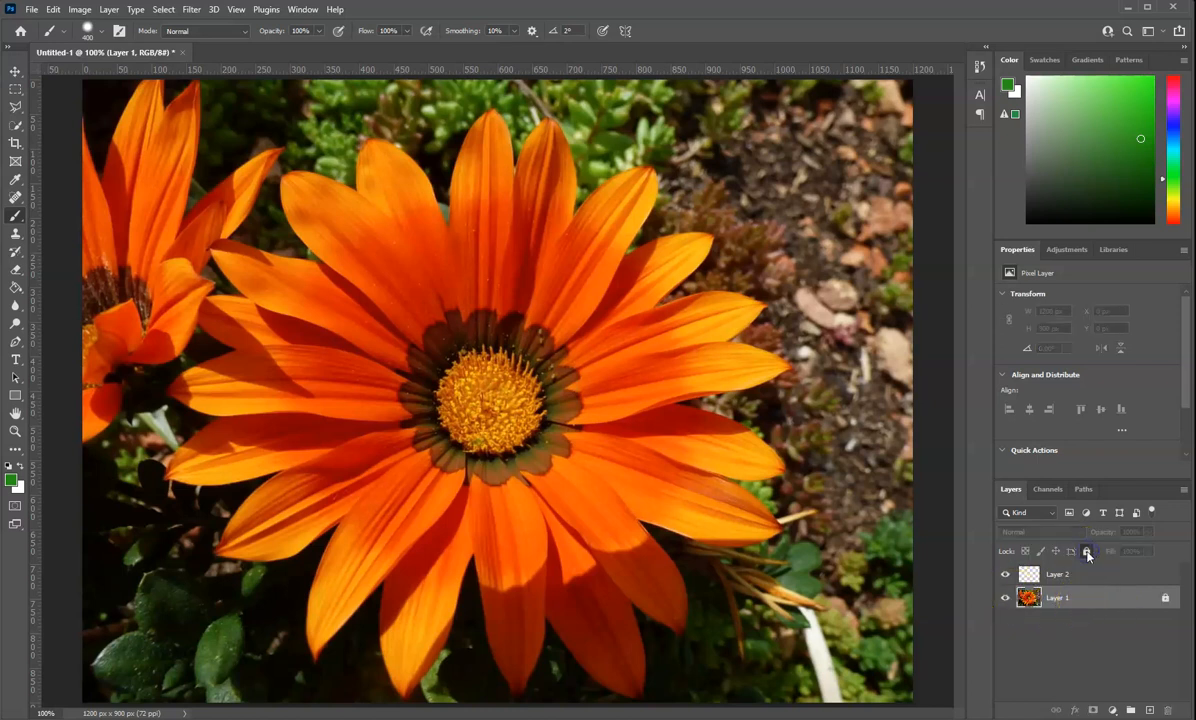
pyautogui.click(1117, 579)
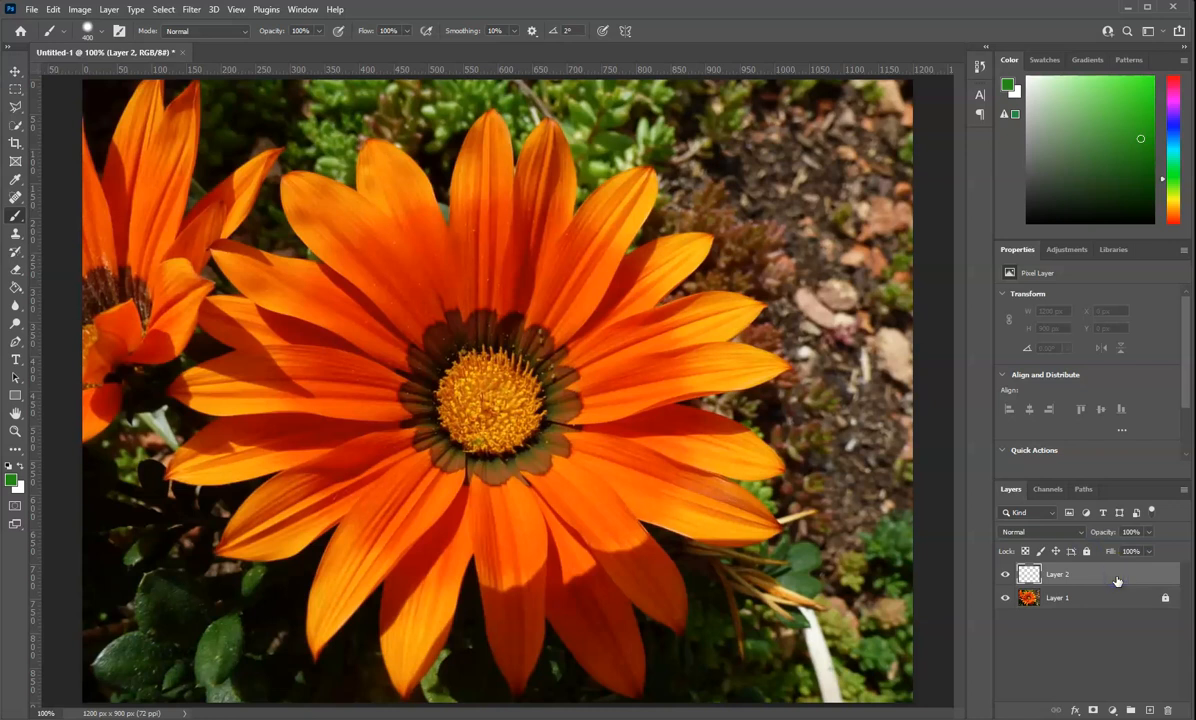
# On Layer 1, select the whole large orange flower with the Quick Selection tool, including the missed petal tips and lower petals
pyautogui.click(1100, 600)
pyautogui.click(1100, 576)
pyautogui.click(1046, 598)
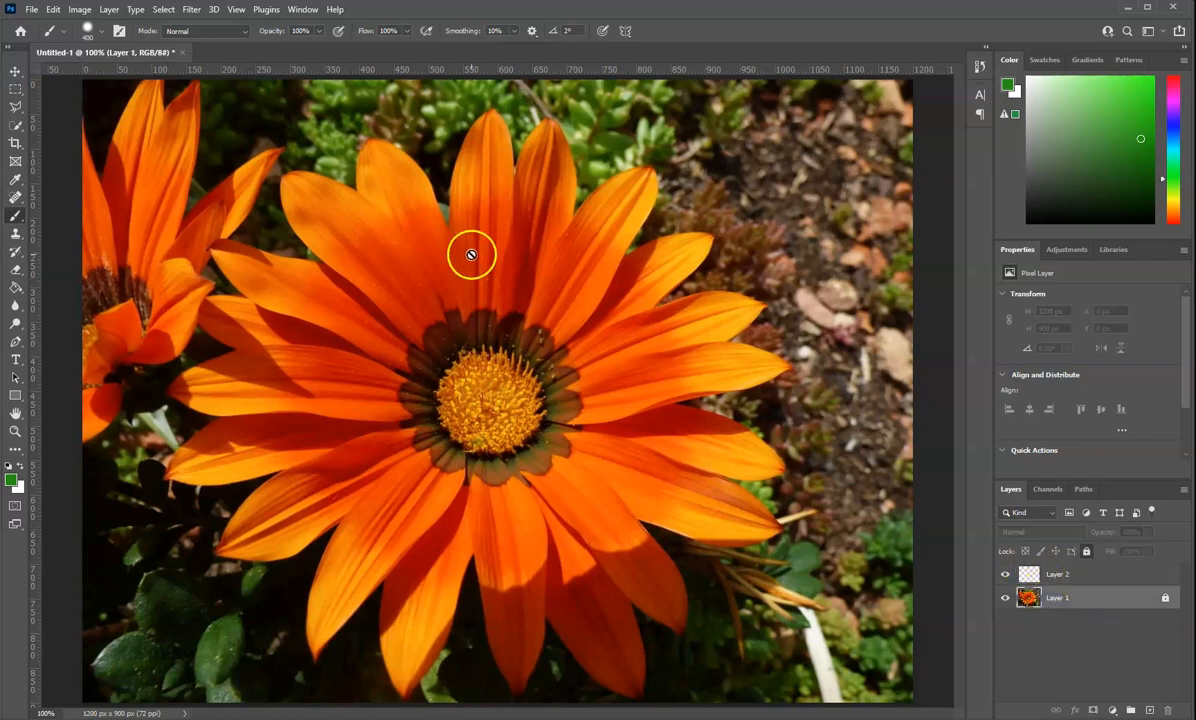
pyautogui.click(15, 126)
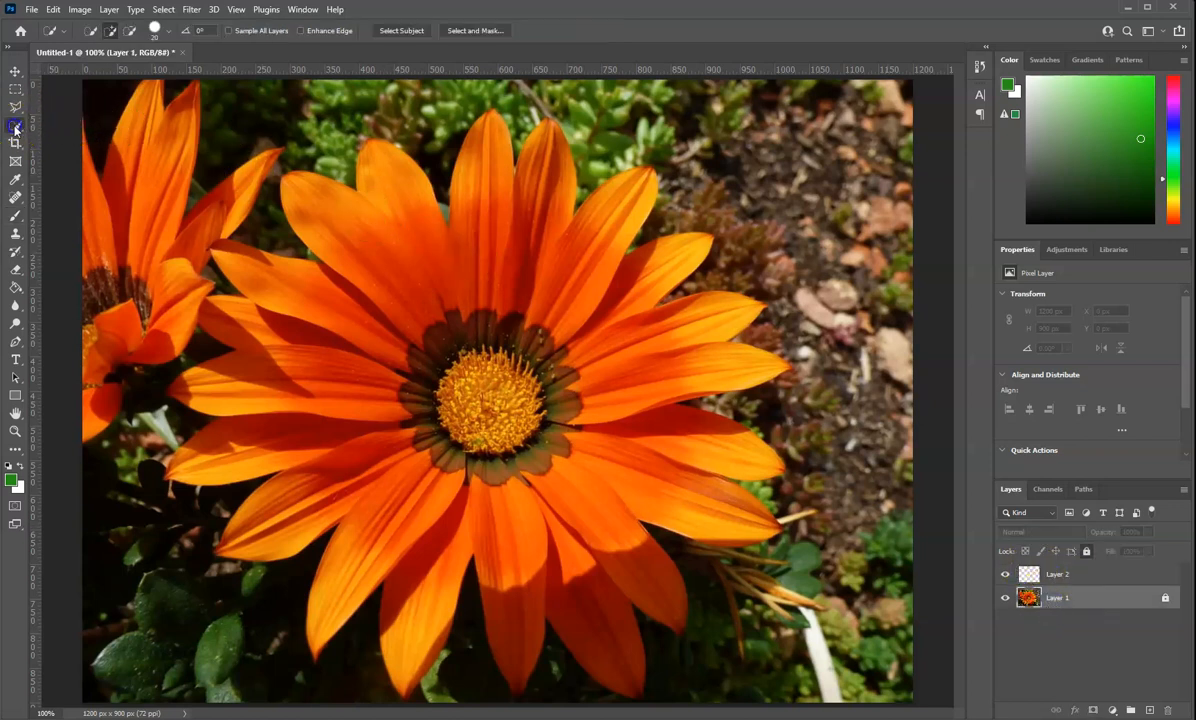
pyautogui.moveTo(361, 234)
pyautogui.mouseDown()
pyautogui.moveTo(400, 258)
pyautogui.moveTo(515, 246)
pyautogui.moveTo(562, 271)
pyautogui.moveTo(617, 347)
pyautogui.moveTo(635, 351)
pyautogui.moveTo(659, 392)
pyautogui.moveTo(662, 458)
pyautogui.moveTo(646, 493)
pyautogui.moveTo(611, 504)
pyautogui.moveTo(610, 536)
pyautogui.moveTo(637, 582)
pyautogui.moveTo(539, 557)
pyautogui.moveTo(540, 542)
pyautogui.moveTo(469, 547)
pyautogui.moveTo(381, 434)
pyautogui.moveTo(376, 362)
pyautogui.mouseUp()
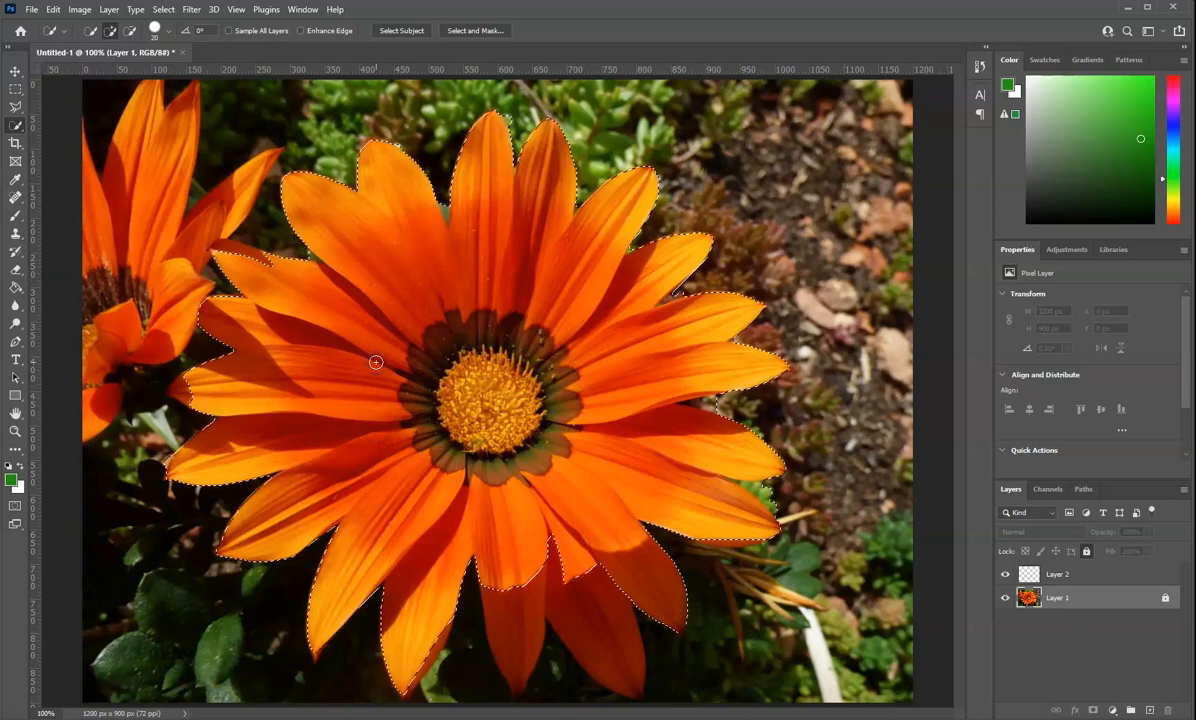
pyautogui.click(281, 276)
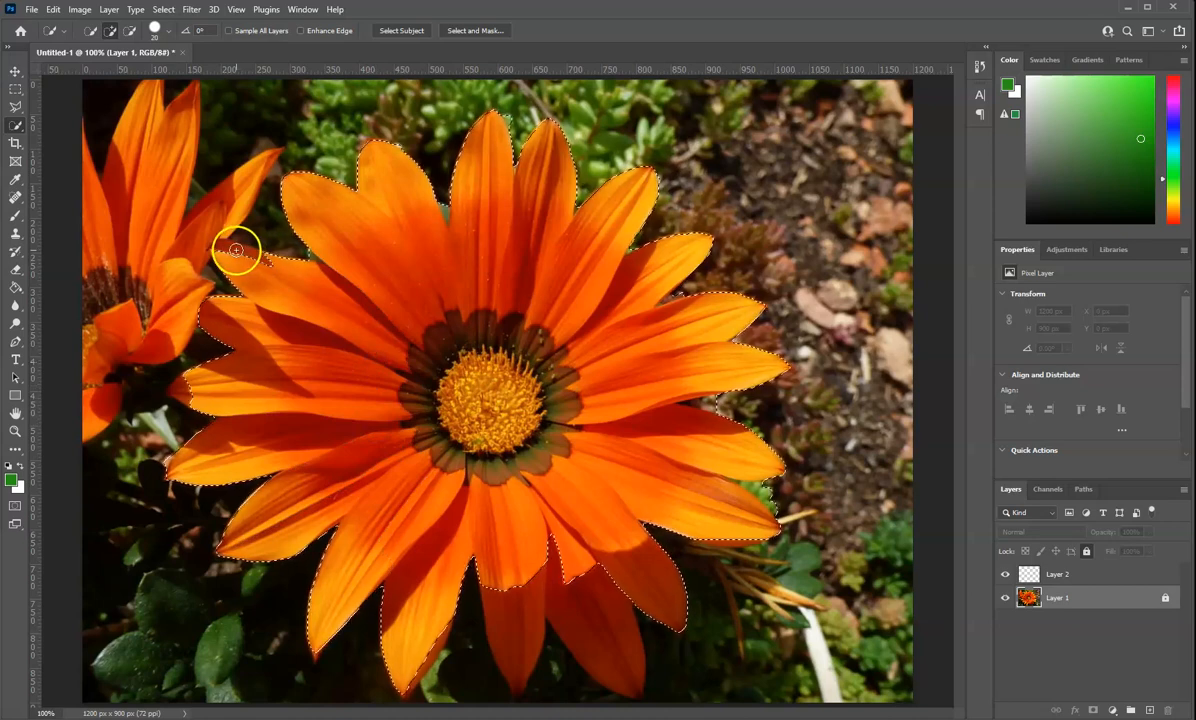
pyautogui.moveTo(197, 360); pyautogui.dragTo(192, 383)
pyautogui.click(513, 607)
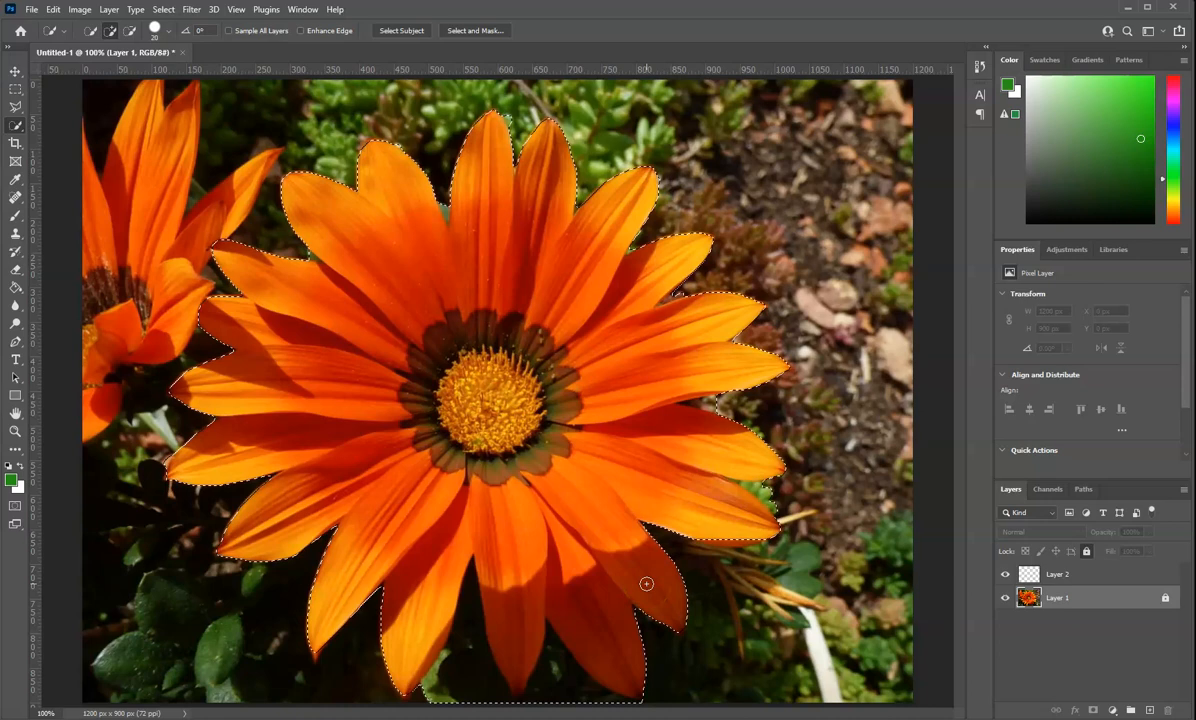
# Activate Layer 2 and the Brush tool, and set the foreground colour to purple 93108e
pyautogui.click(1070, 580)
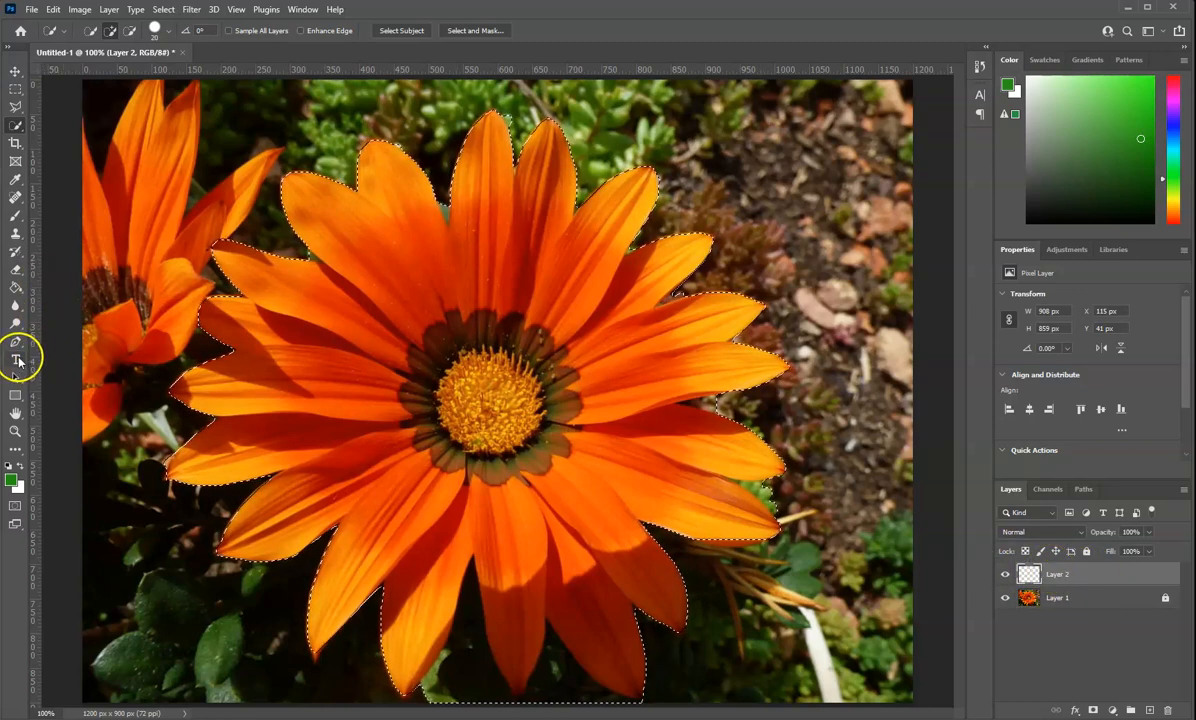
pyautogui.click(15, 215)
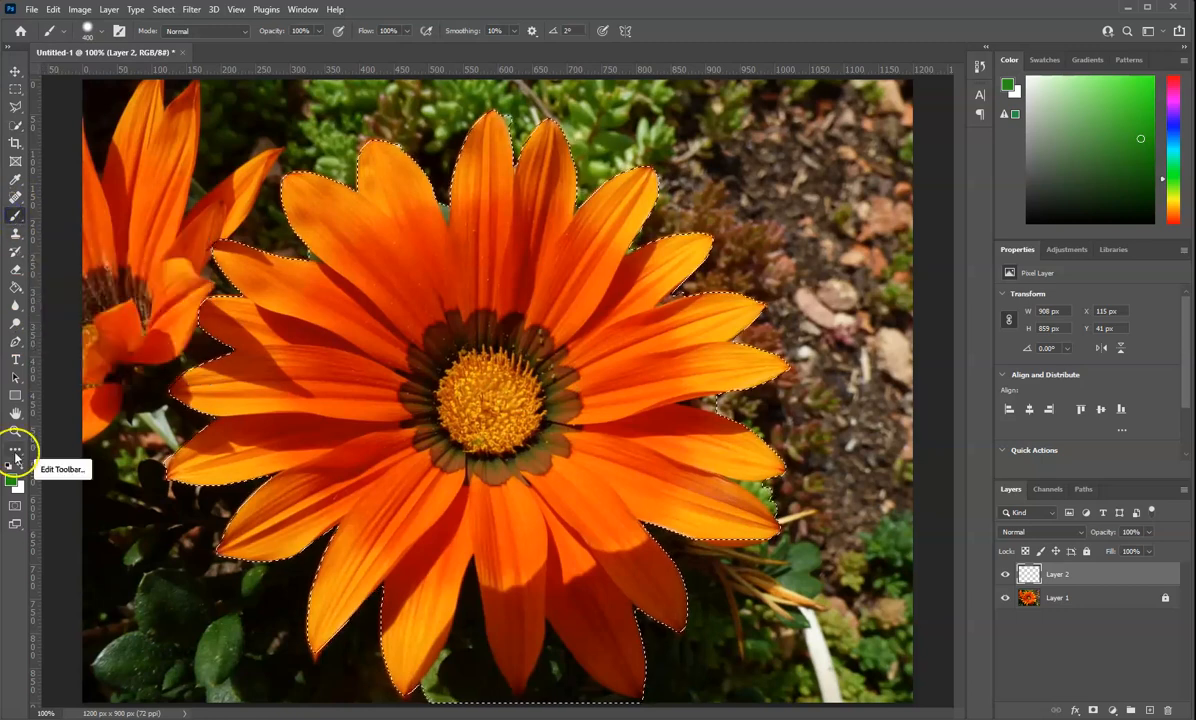
pyautogui.click(11, 478)
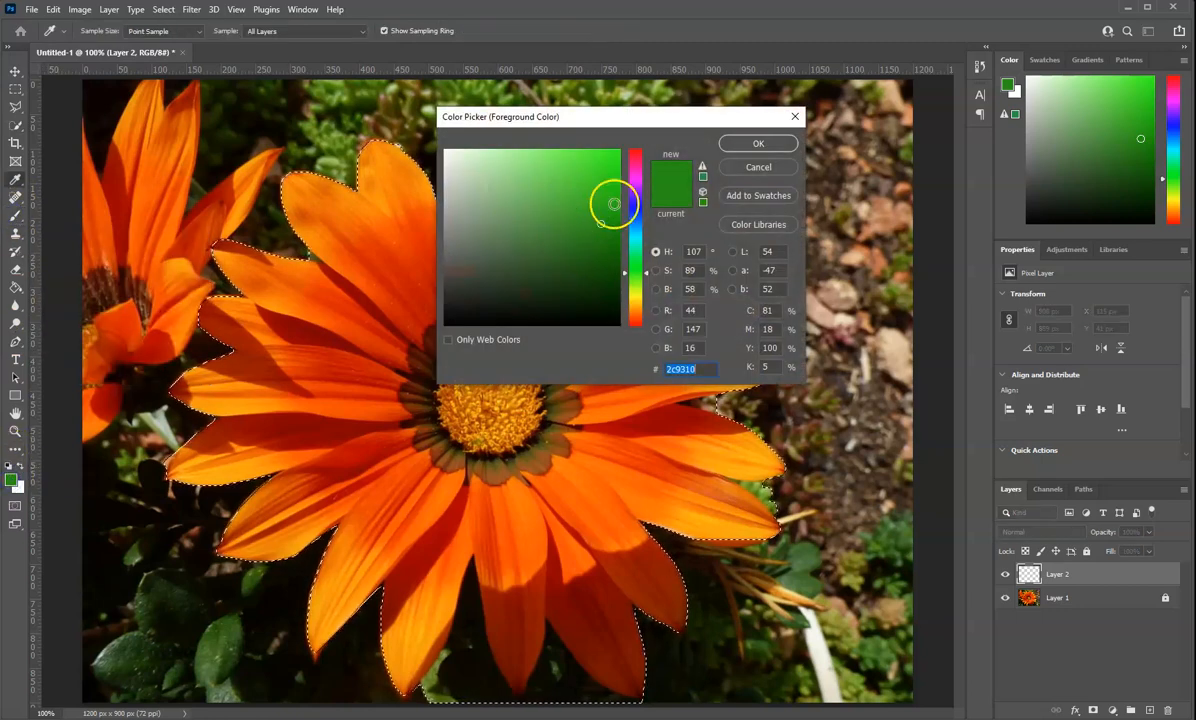
pyautogui.moveTo(633, 182)
pyautogui.mouseDown()
pyautogui.moveTo(637, 157)
pyautogui.moveTo(641, 175)
pyautogui.mouseUp()
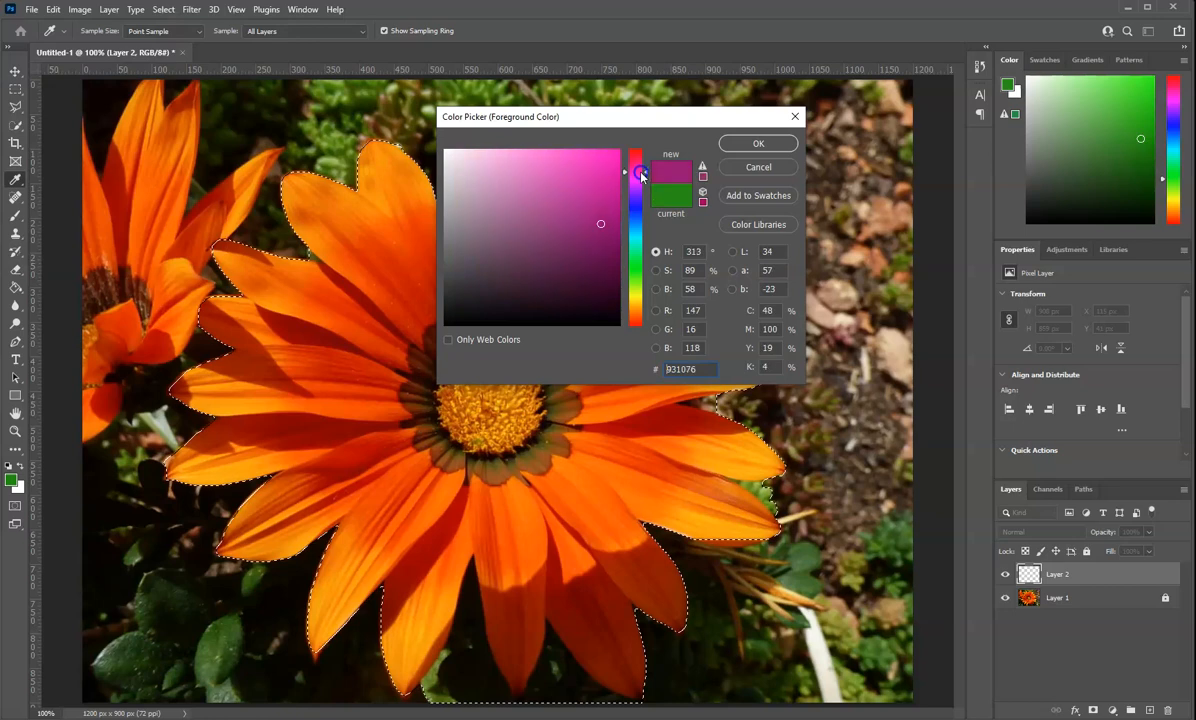
pyautogui.click(758, 143)
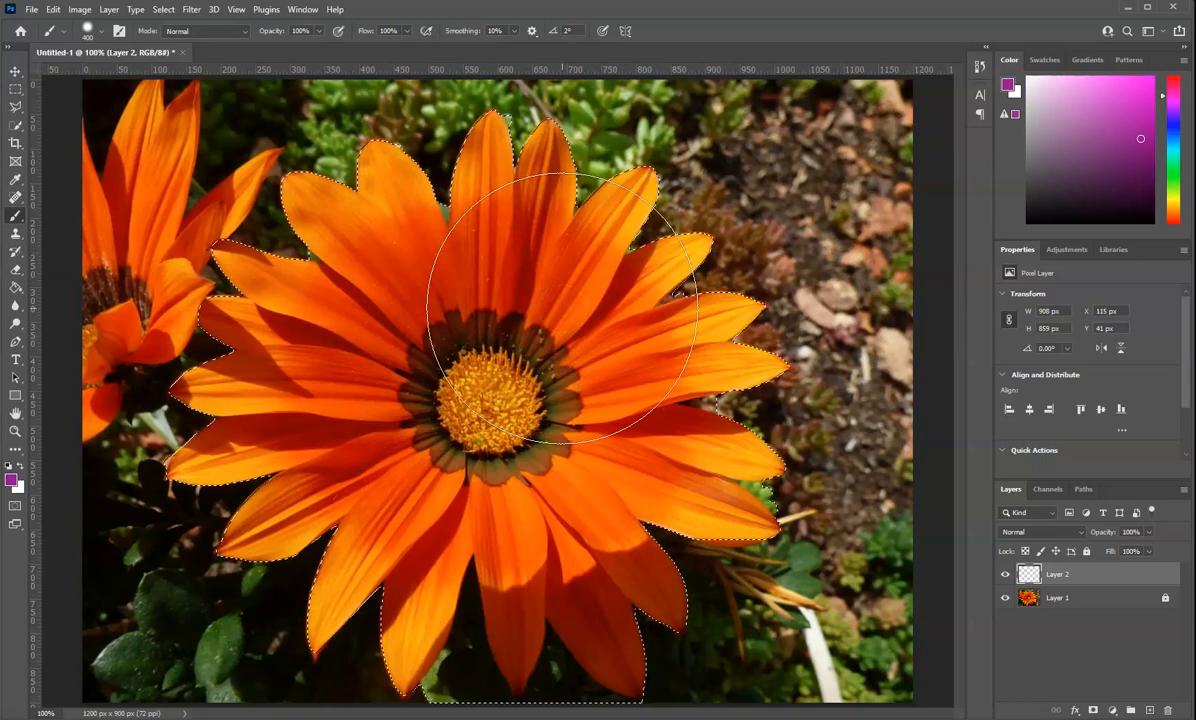
# Paint the entire selected flower purple on Layer 2 with the 400 px brush
pyautogui.moveTo(562, 308)
pyautogui.mouseDown()
pyautogui.moveTo(444, 268)
pyautogui.moveTo(601, 231)
pyautogui.moveTo(383, 230)
pyautogui.moveTo(478, 227)
pyautogui.moveTo(318, 428)
pyautogui.mouseUp()
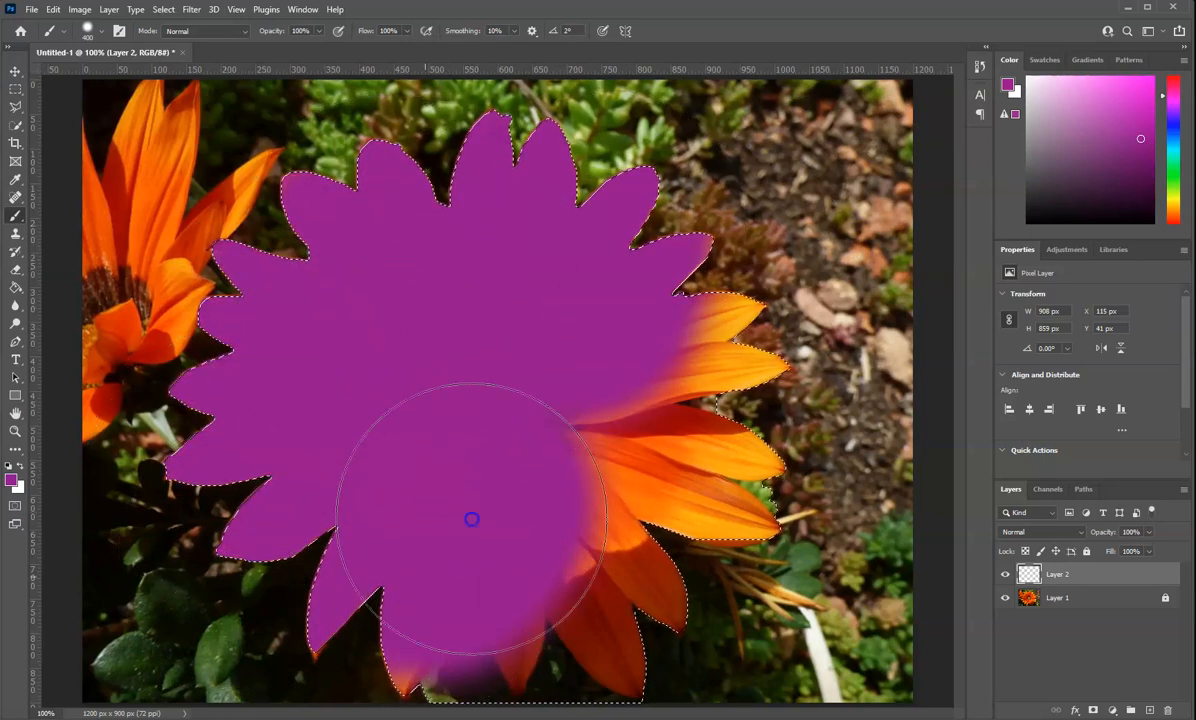
pyautogui.moveTo(614, 543)
pyautogui.mouseDown()
pyautogui.moveTo(703, 475)
pyautogui.moveTo(709, 360)
pyautogui.moveTo(709, 497)
pyautogui.mouseUp()
pyautogui.moveTo(418, 611)
pyautogui.mouseDown()
pyautogui.moveTo(376, 603)
pyautogui.moveTo(368, 507)
pyautogui.mouseUp()
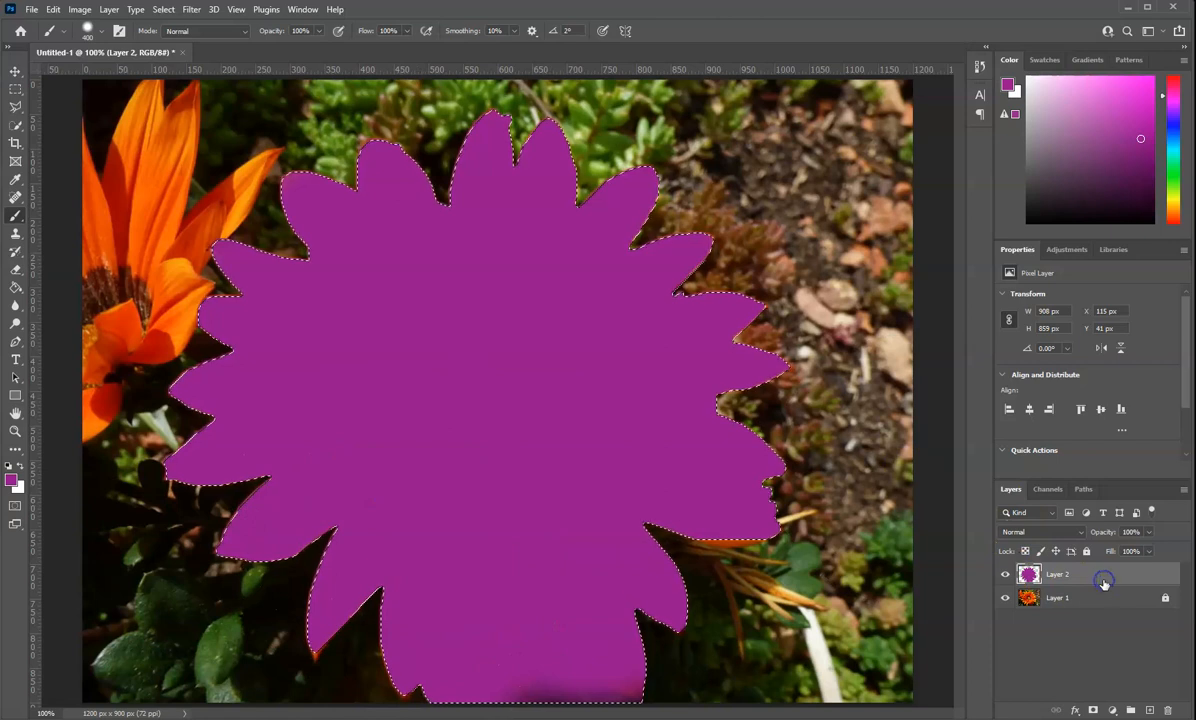
# Try a lower opacity on Layer 2 to let the petals show through, and restore it to 100%
pyautogui.click(1078, 532)
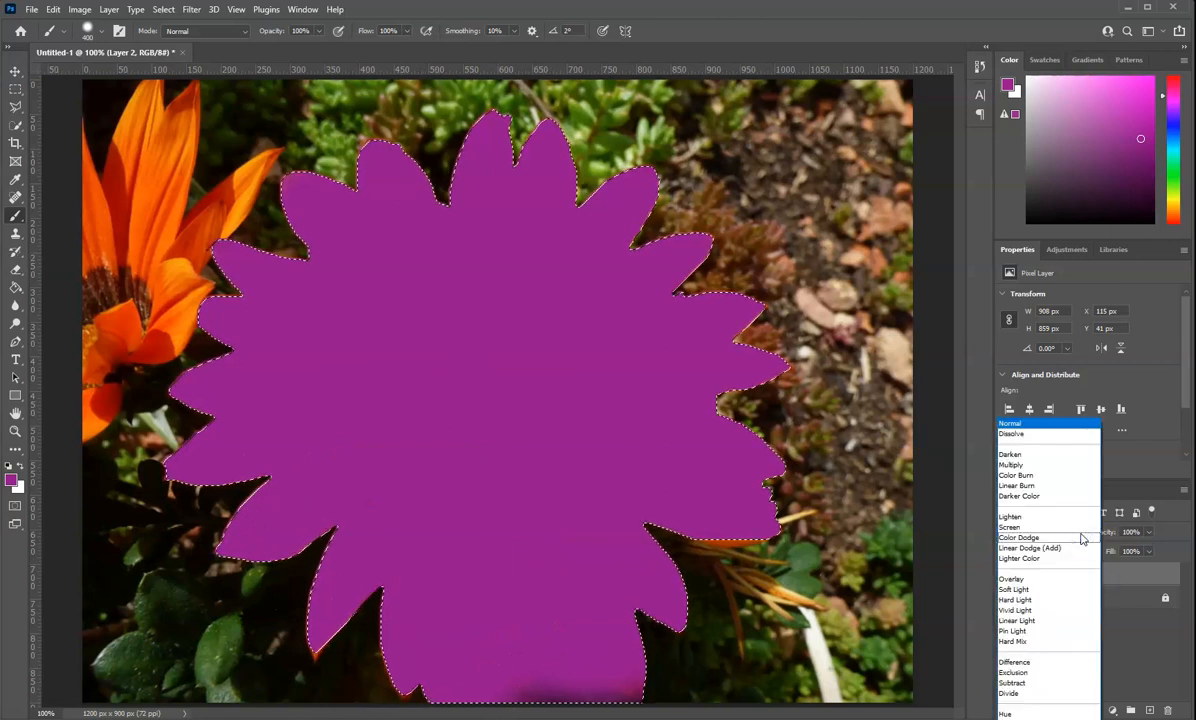
pyautogui.click(1135, 575)
pyautogui.click(1149, 534)
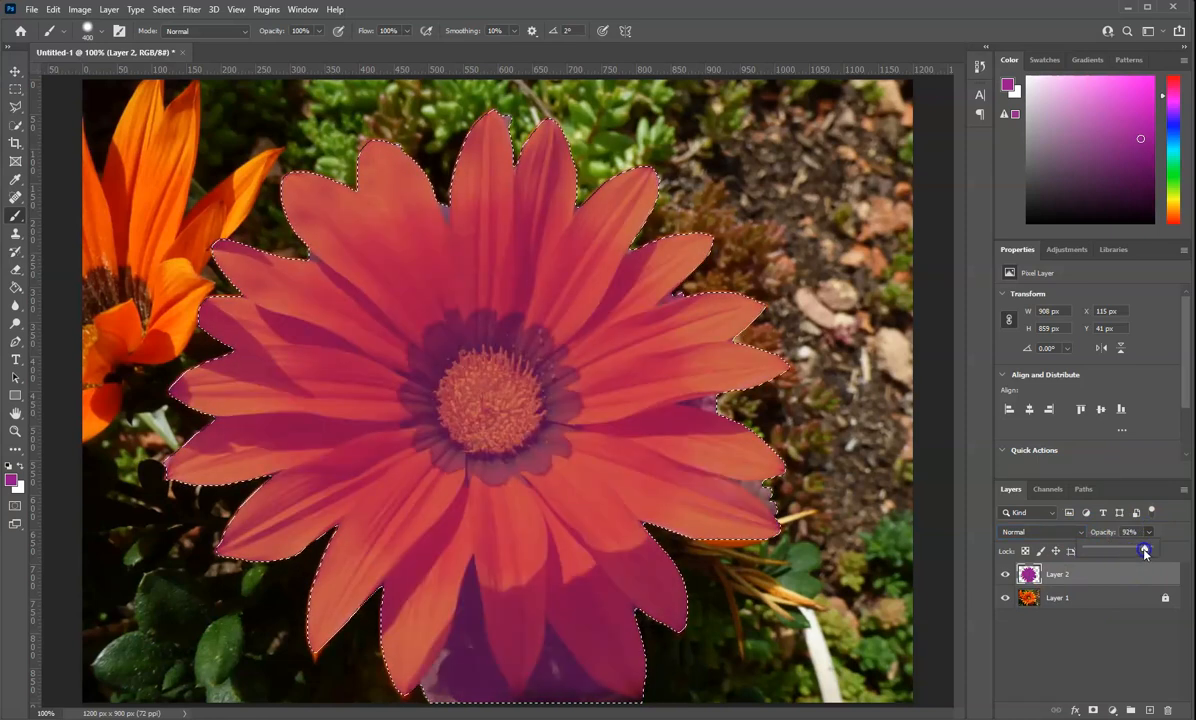
pyautogui.click(1081, 527)
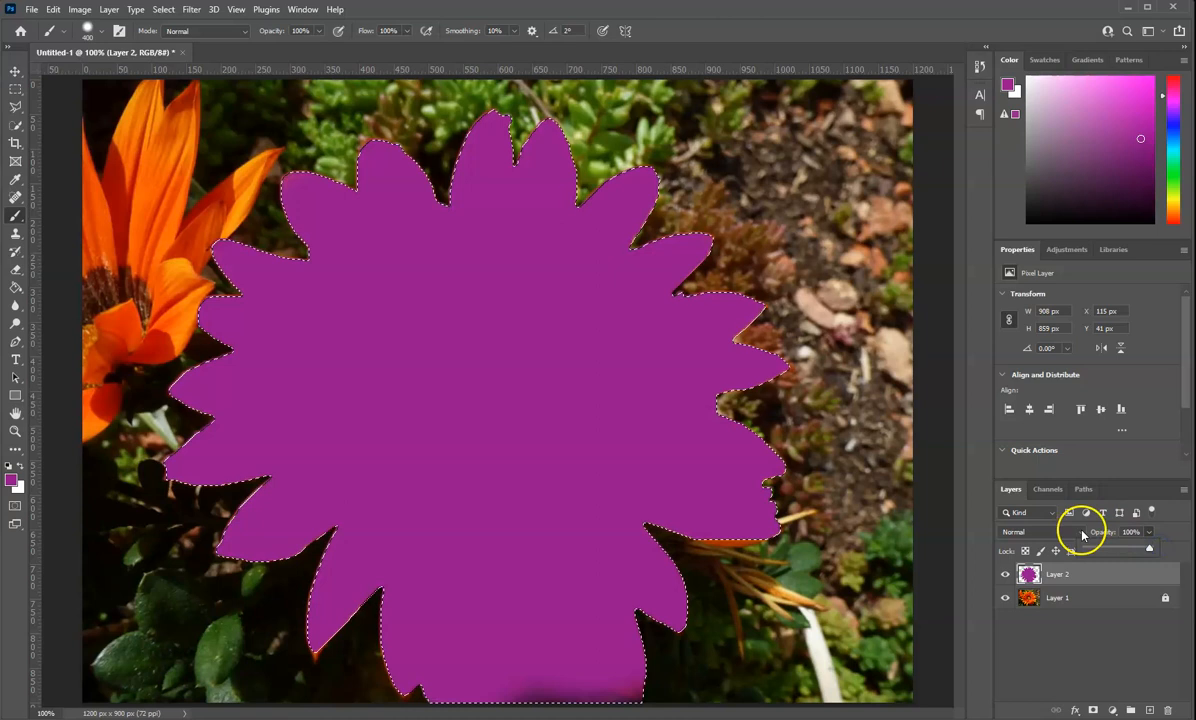
pyautogui.click(1081, 532)
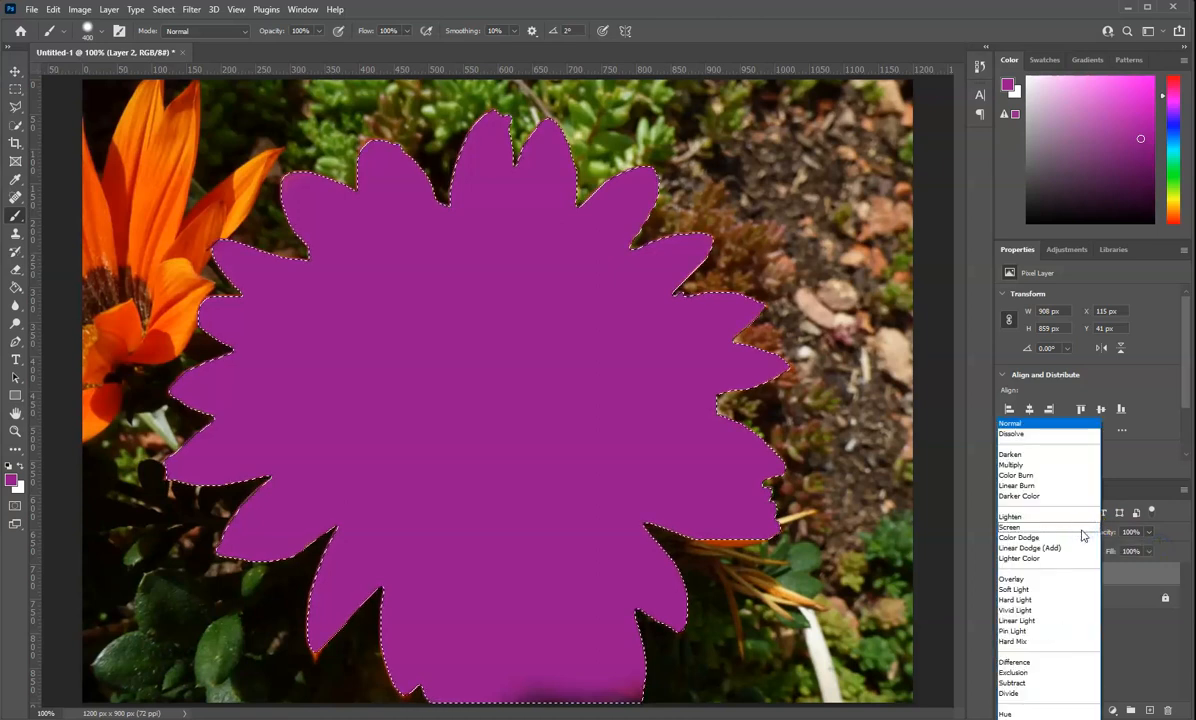
pyautogui.click(1164, 554)
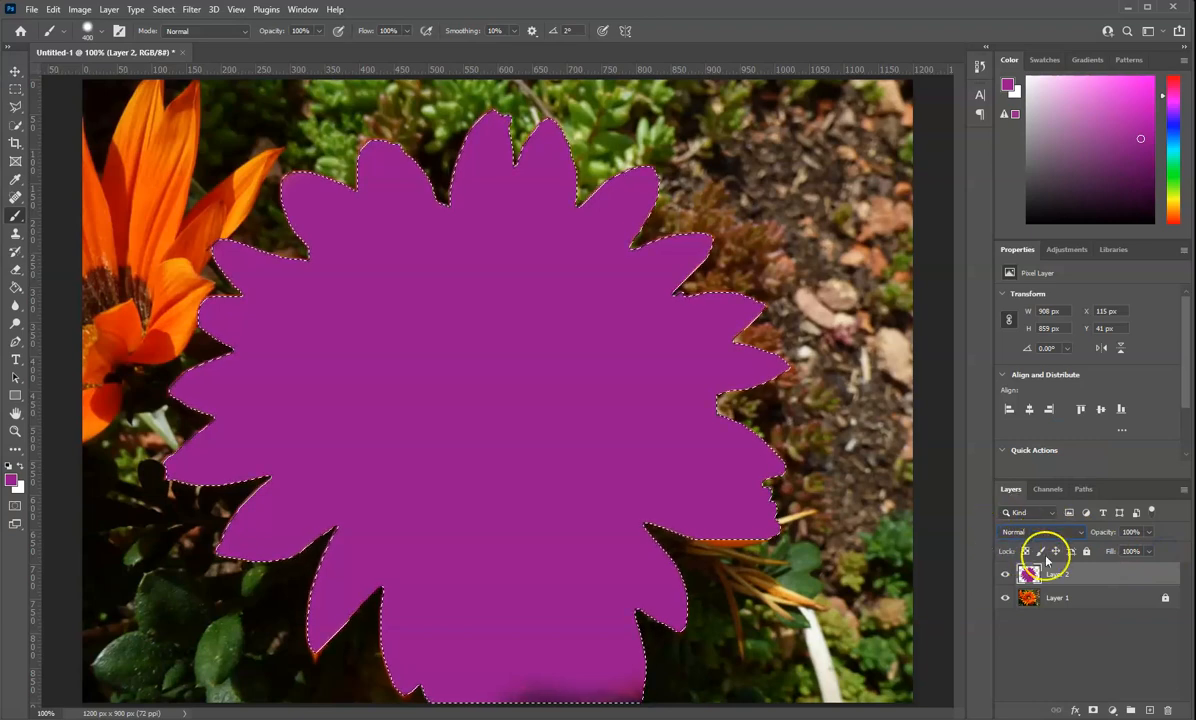
# Set Layer 2's blending mode to Hue and deselect the flower
pyautogui.click(1082, 532)
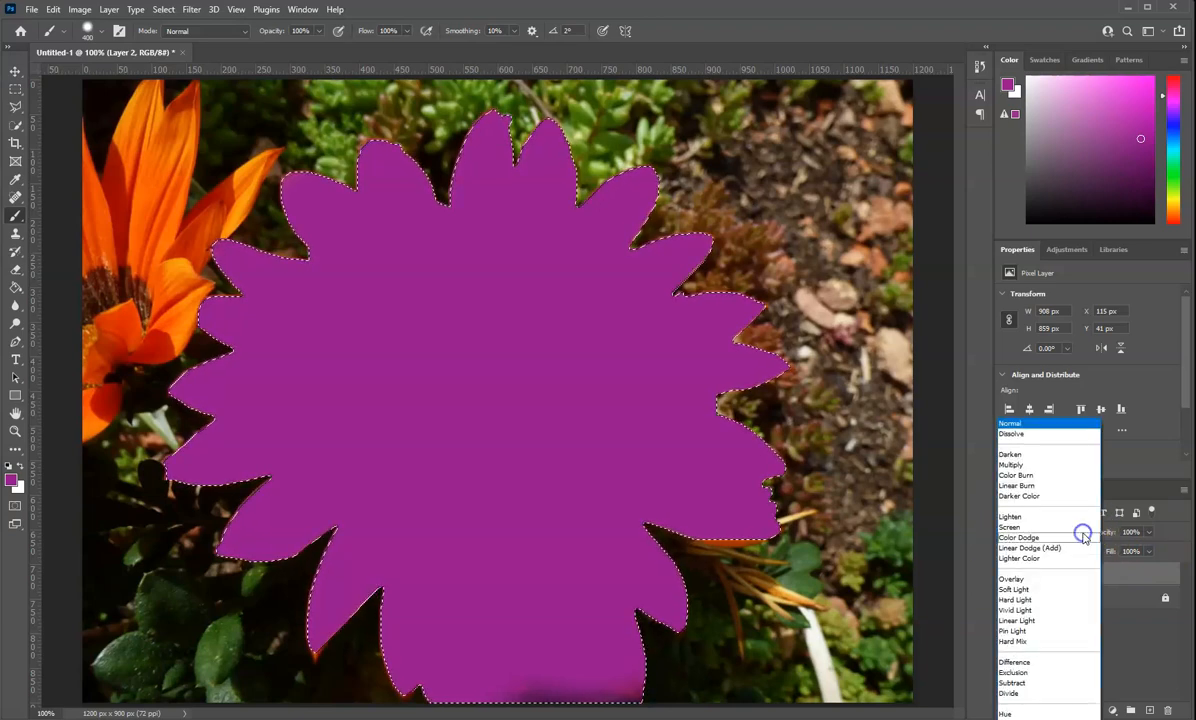
pyautogui.click(1043, 716)
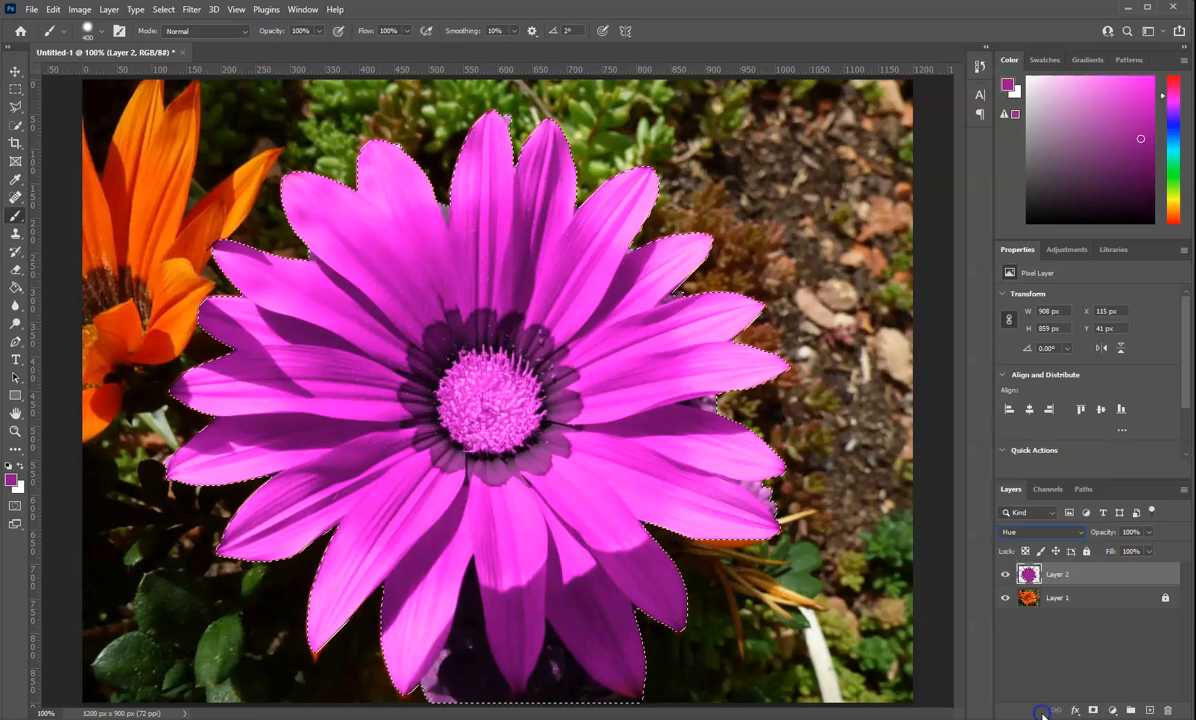
pyautogui.hotkey('ctrl', 'd')
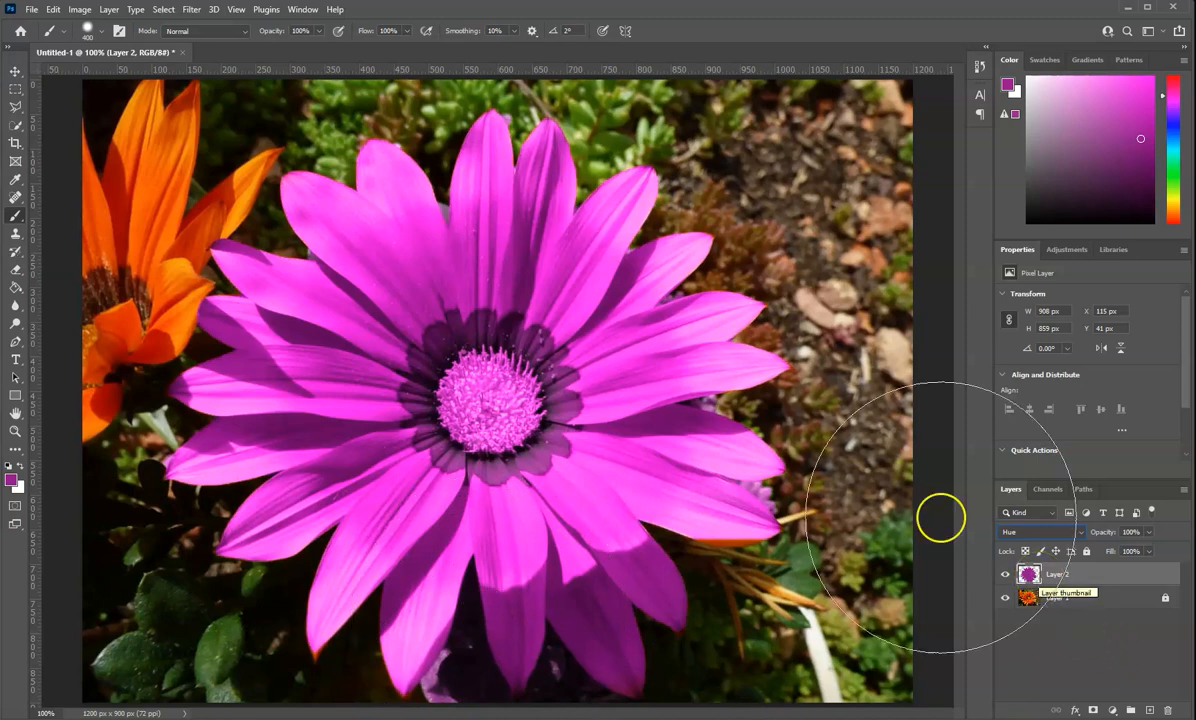
# Erase the purple spill in the background between the flower's lower petals on Layer 2 with the 13 px Eraser
pyautogui.click(15, 270)
pyautogui.moveTo(480, 682); pyautogui.dragTo(470, 578)
pyautogui.click(469, 589)
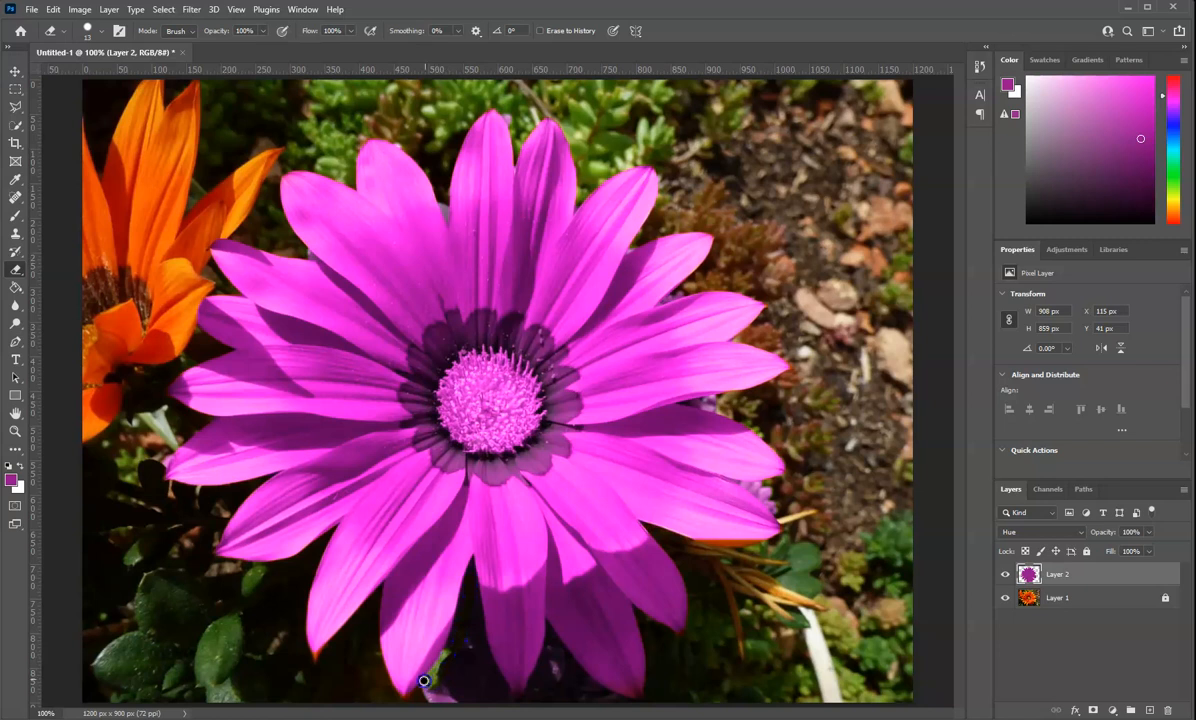
pyautogui.moveTo(454, 698)
pyautogui.mouseDown()
pyautogui.moveTo(464, 665)
pyautogui.moveTo(467, 680)
pyautogui.moveTo(542, 661)
pyautogui.moveTo(549, 686)
pyautogui.mouseUp()
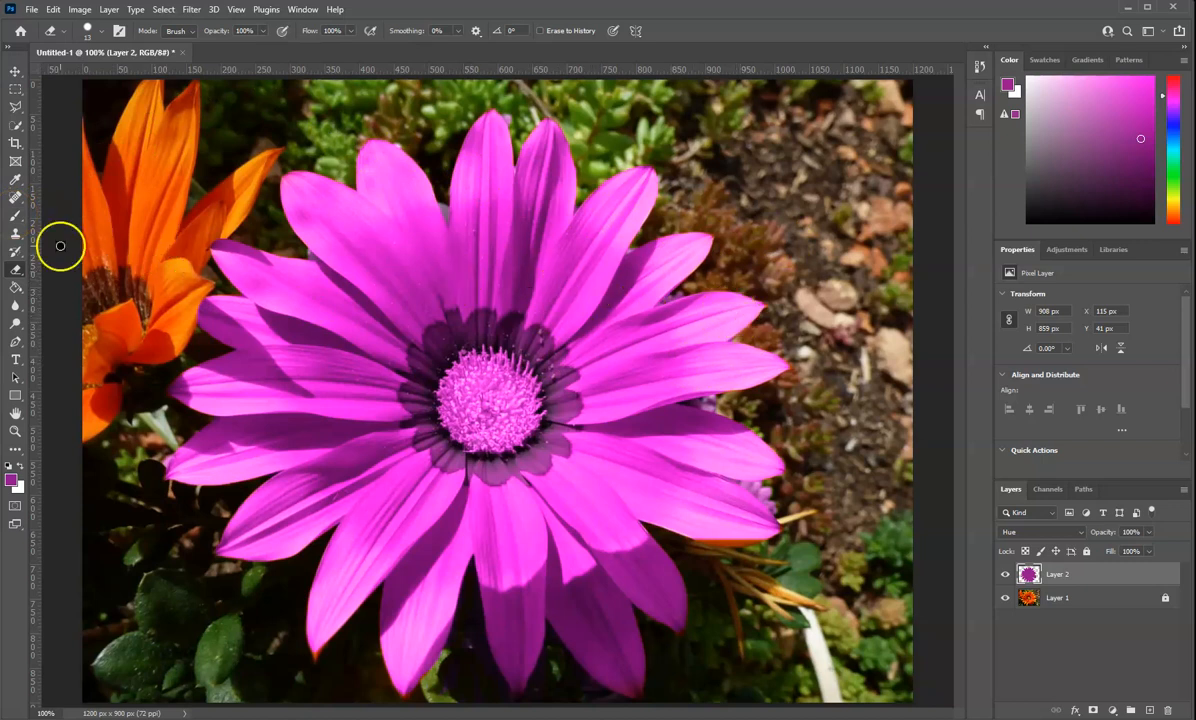
# Paint the remaining orange petal edges and lower petal tips purple, reducing the brush to 40 px and finally 15 px
pyautogui.click(15, 215)
pyautogui.press('[')
pyautogui.press('[')
pyautogui.press('[')
pyautogui.press('[')
pyautogui.press('[')
pyautogui.press('[')
pyautogui.press('[')
pyautogui.press('[')
pyautogui.press('[')
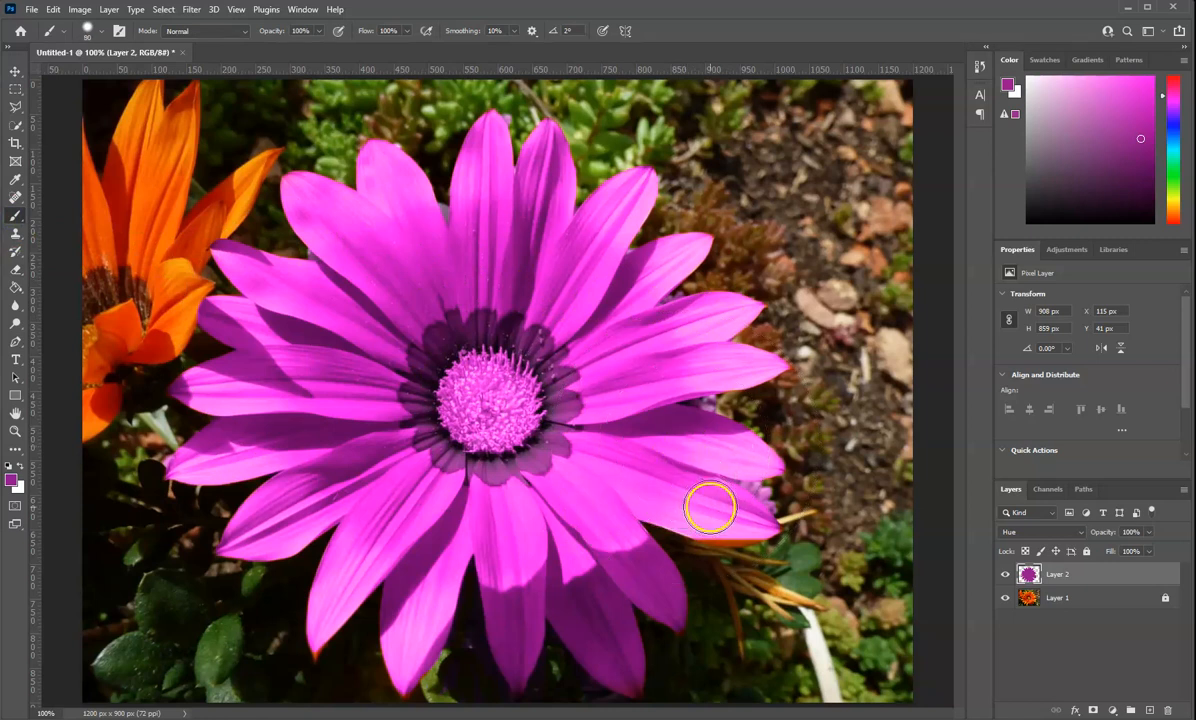
pyautogui.press('[')
pyautogui.press('[')
pyautogui.press('[')
pyautogui.press('[')
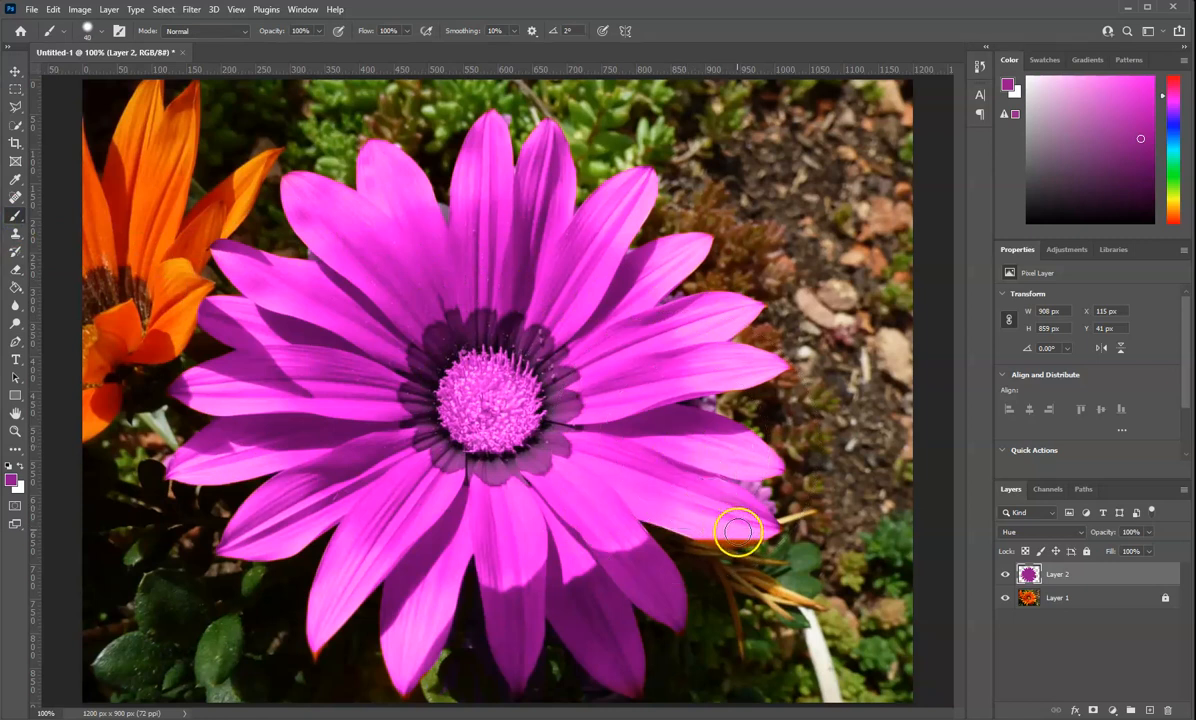
pyautogui.press('[')
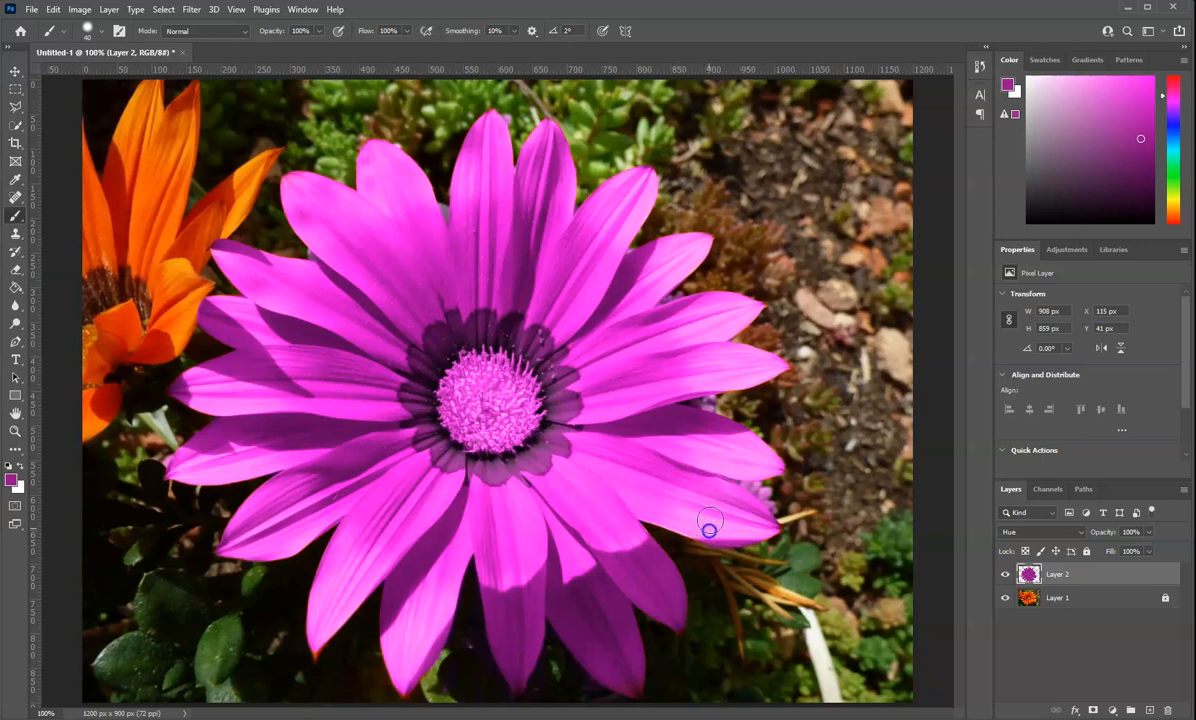
pyautogui.press('[')
pyautogui.press('[')
pyautogui.press('[')
pyautogui.press('[')
pyautogui.moveTo(401, 684); pyautogui.dragTo(399, 684)
pyautogui.click(316, 648)
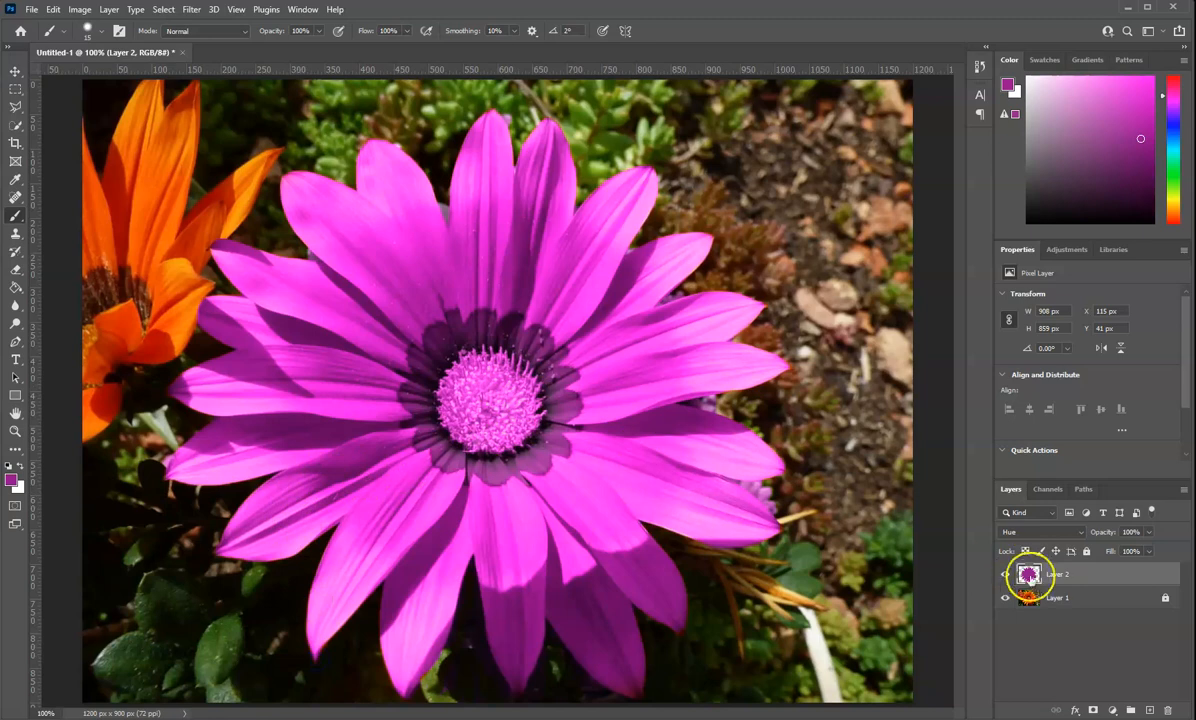
# Try a muted purple, 90408d, as the foreground colour for the Brush tool
pyautogui.click(15, 219)
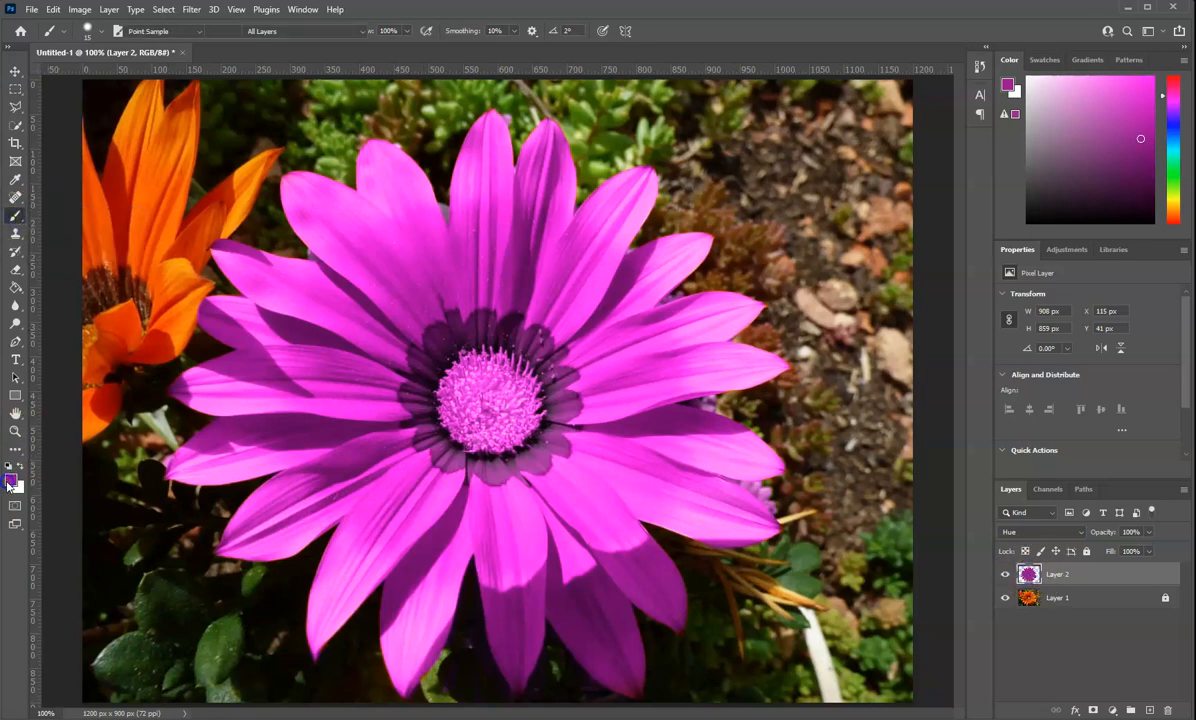
pyautogui.click(11, 481)
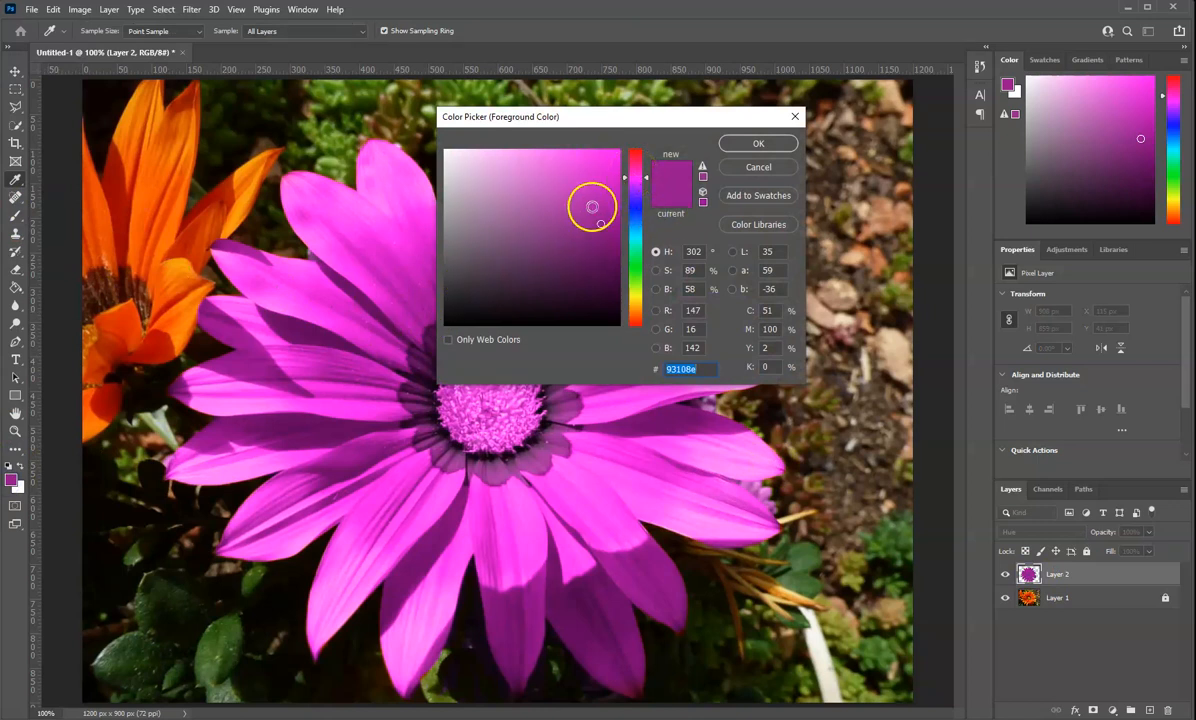
pyautogui.moveTo(598, 221); pyautogui.dragTo(545, 226)
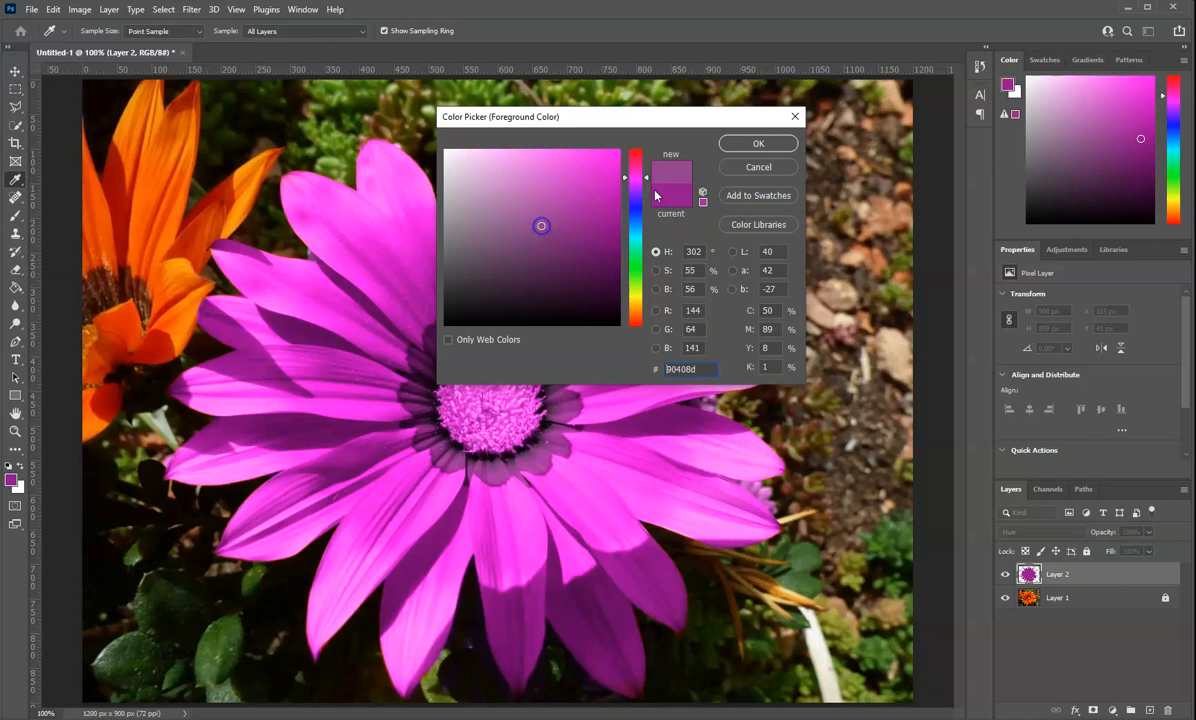
pyautogui.click(757, 143)
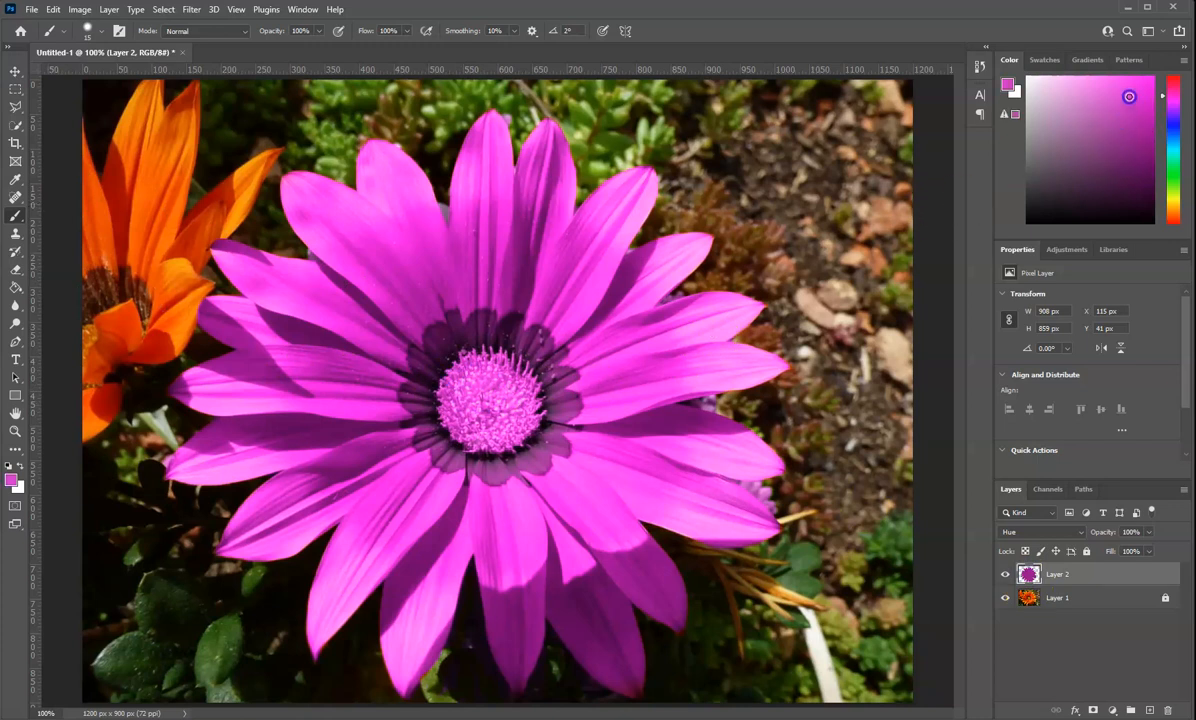
# Pick a dark blue foreground colour and paint over the flower's centre on Layer 2 with the 15 px brush
pyautogui.moveTo(1170, 98); pyautogui.dragTo(1177, 121)
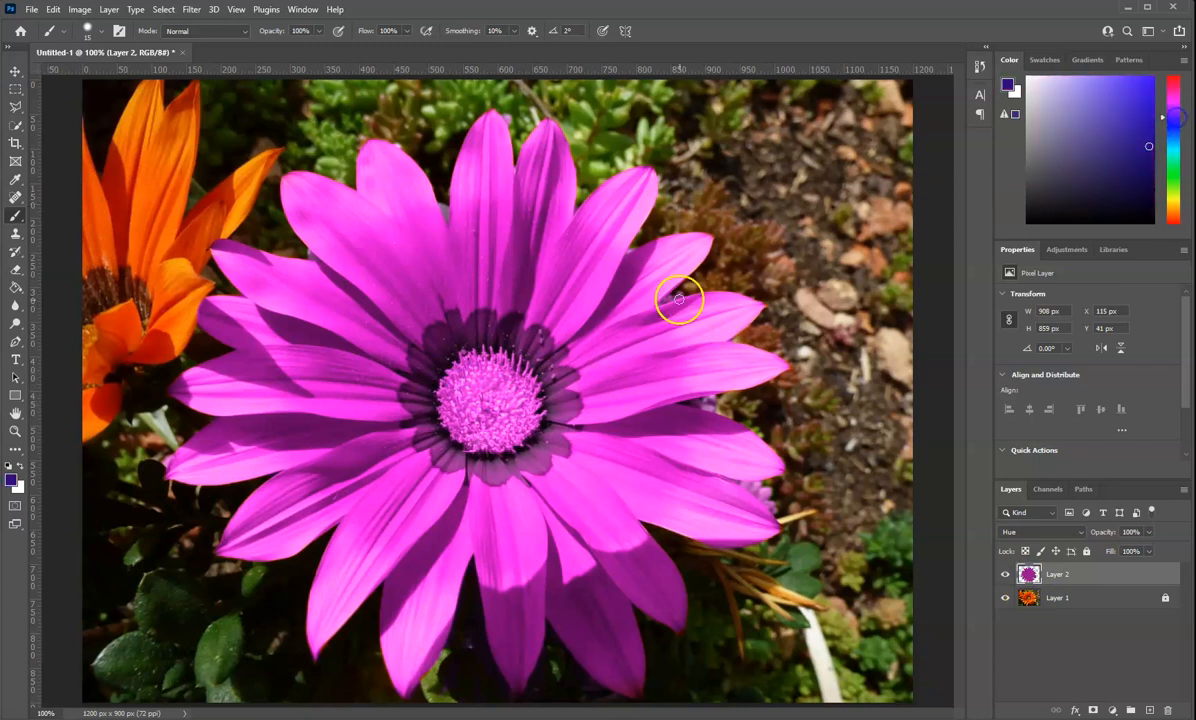
pyautogui.moveTo(492, 396)
pyautogui.mouseDown()
pyautogui.moveTo(460, 385)
pyautogui.moveTo(462, 400)
pyautogui.moveTo(437, 391)
pyautogui.moveTo(463, 443)
pyautogui.moveTo(446, 405)
pyautogui.moveTo(471, 442)
pyautogui.moveTo(517, 442)
pyautogui.moveTo(535, 427)
pyautogui.moveTo(535, 384)
pyautogui.moveTo(491, 359)
pyautogui.moveTo(460, 368)
pyautogui.moveTo(444, 397)
pyautogui.moveTo(462, 373)
pyautogui.moveTo(507, 370)
pyautogui.moveTo(536, 416)
pyautogui.moveTo(543, 409)
pyautogui.moveTo(523, 428)
pyautogui.moveTo(523, 401)
pyautogui.moveTo(523, 419)
pyautogui.moveTo(490, 400)
pyautogui.moveTo(490, 376)
pyautogui.moveTo(509, 399)
pyautogui.moveTo(465, 350)
pyautogui.moveTo(470, 368)
pyautogui.moveTo(467, 354)
pyautogui.moveTo(483, 369)
pyautogui.moveTo(481, 356)
pyautogui.moveTo(510, 364)
pyautogui.moveTo(449, 376)
pyautogui.moveTo(455, 438)
pyautogui.moveTo(496, 446)
pyautogui.moveTo(476, 398)
pyautogui.moveTo(496, 432)
pyautogui.moveTo(480, 415)
pyautogui.moveTo(465, 420)
pyautogui.moveTo(475, 410)
pyautogui.moveTo(476, 431)
pyautogui.moveTo(445, 385)
pyautogui.moveTo(482, 421)
pyautogui.moveTo(430, 385)
pyautogui.moveTo(455, 409)
pyautogui.mouseUp()
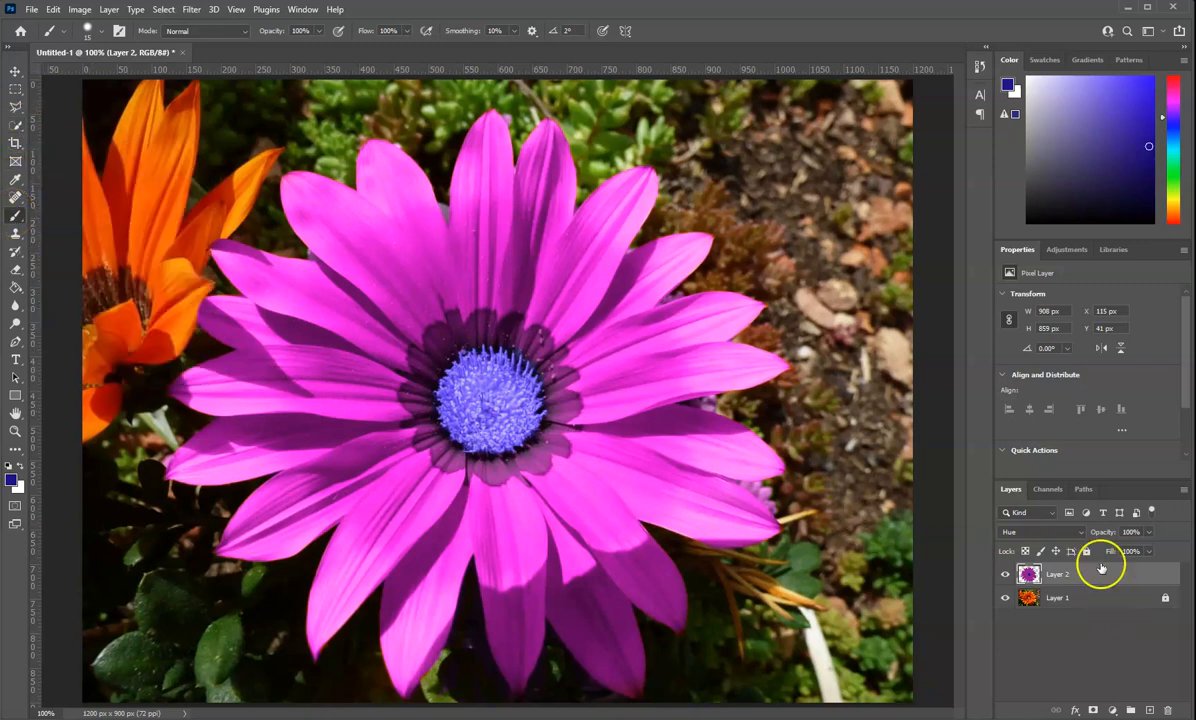
# Preview other blending modes on Layer 2 and keep Hue
pyautogui.click(1080, 536)
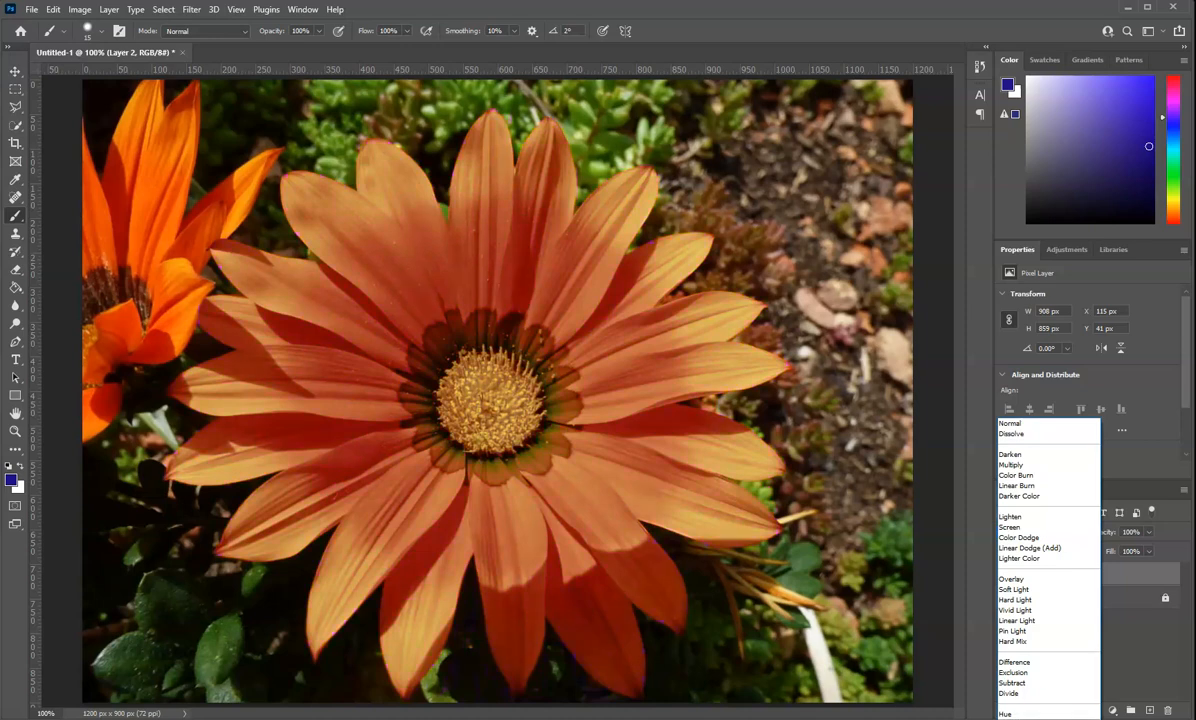
pyautogui.click(1041, 712)
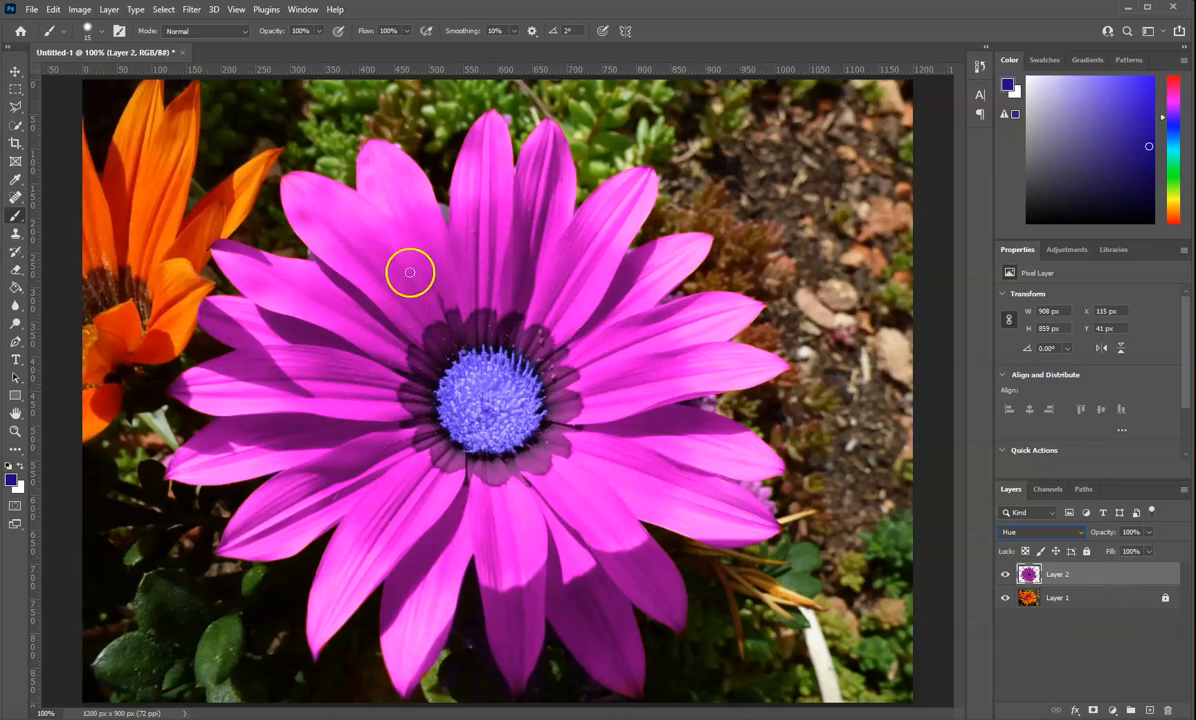
pyautogui.click(32, 11)
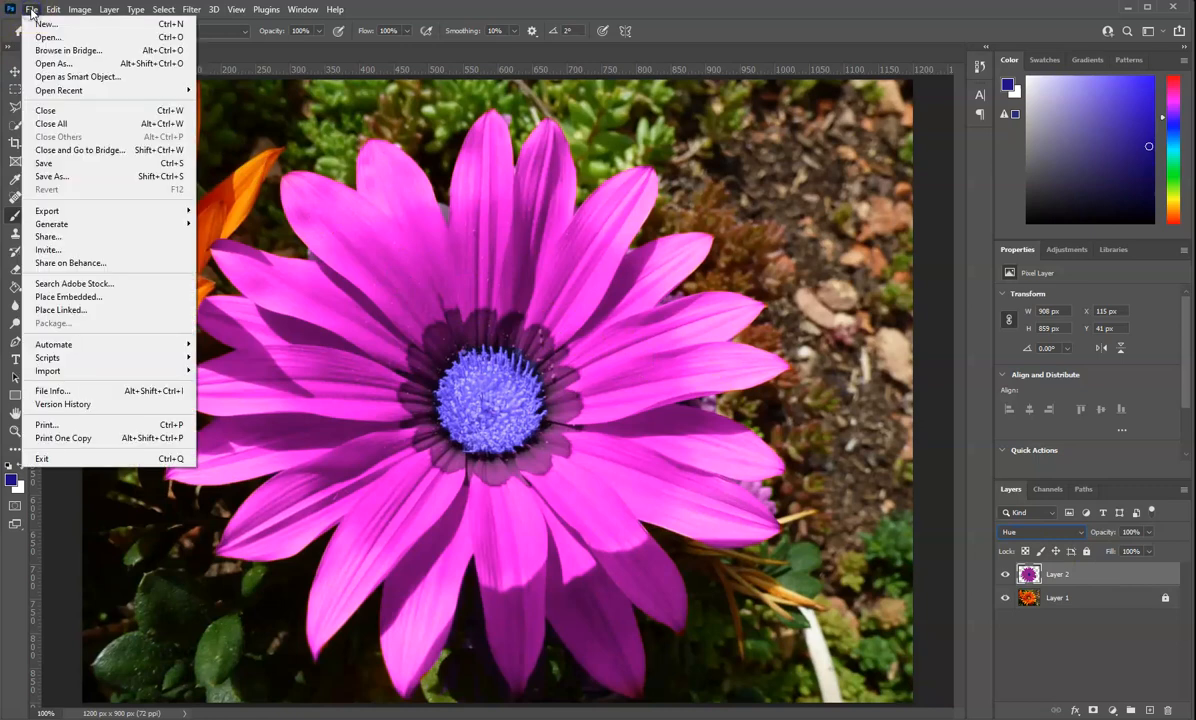
pyautogui.click(32, 12)
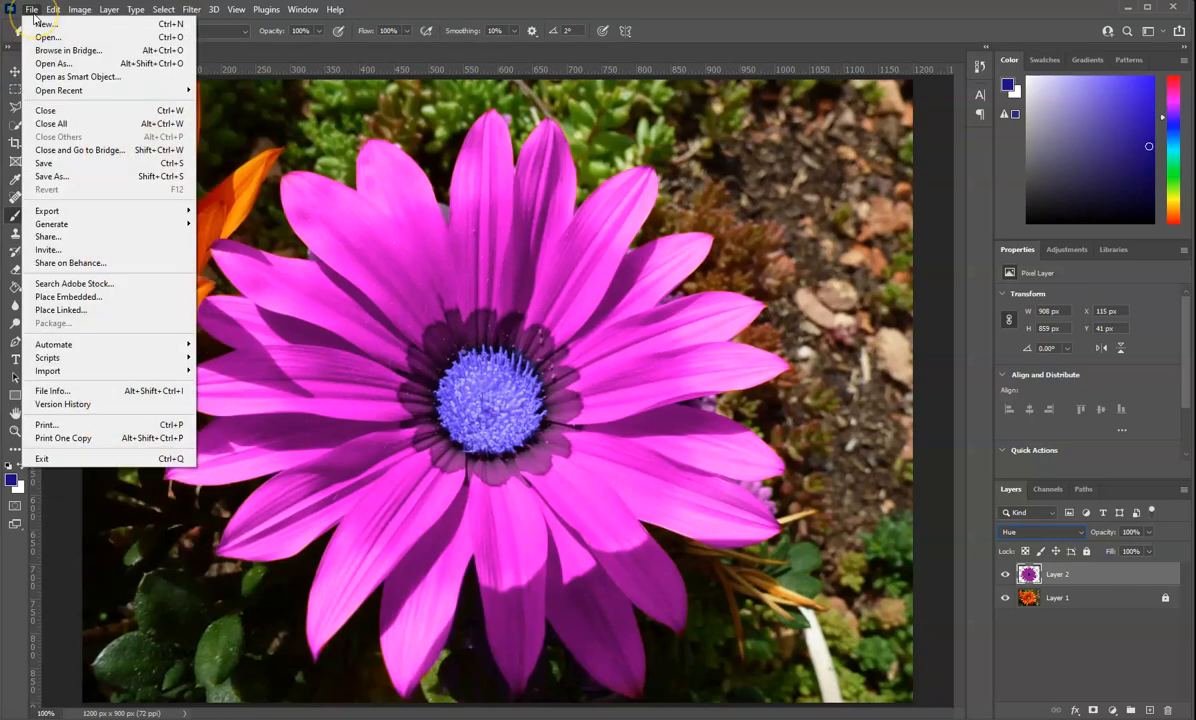